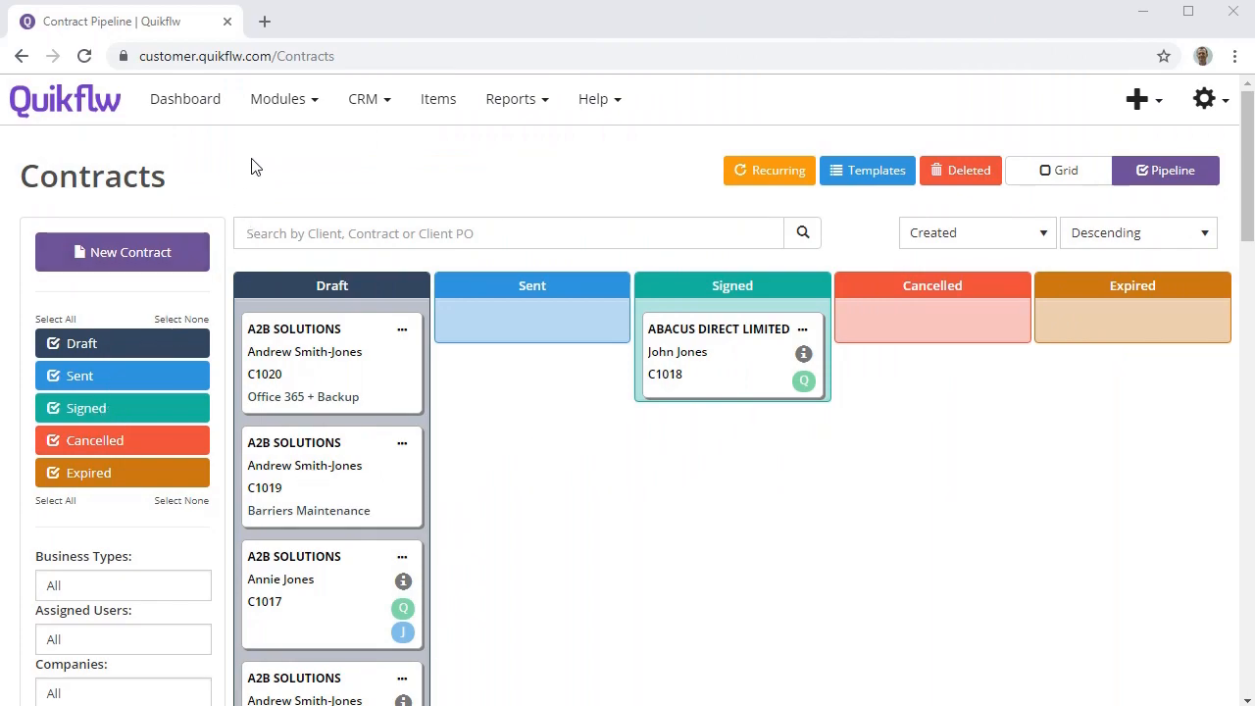
{"action": "left_click", "coordinate": [296, 102]}
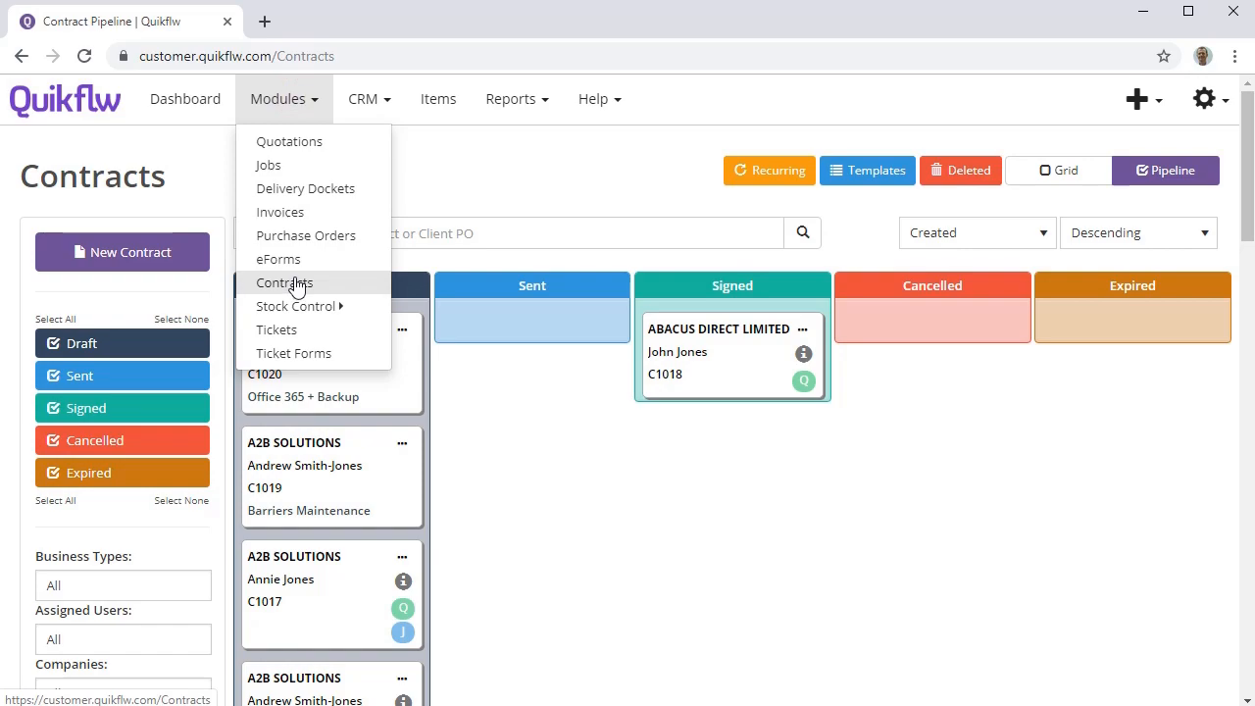
{"action": "left_click", "coordinate": [455, 372]}
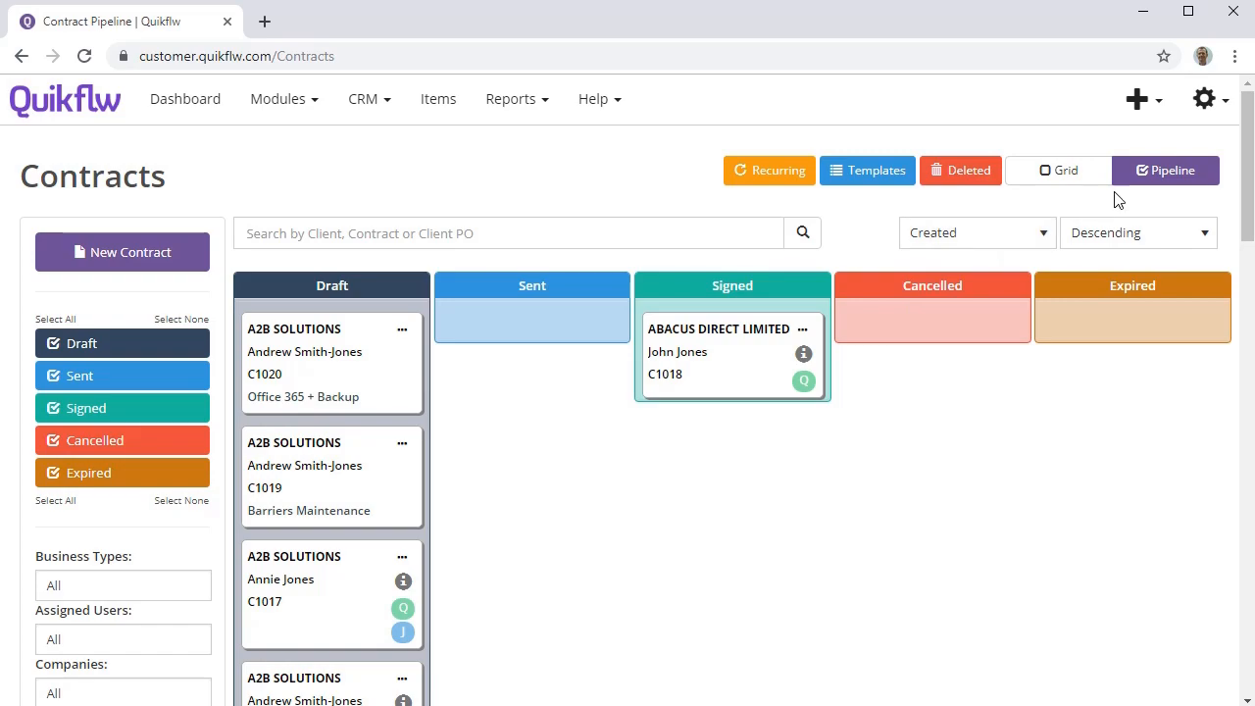
{"action": "left_click", "coordinate": [1204, 102]}
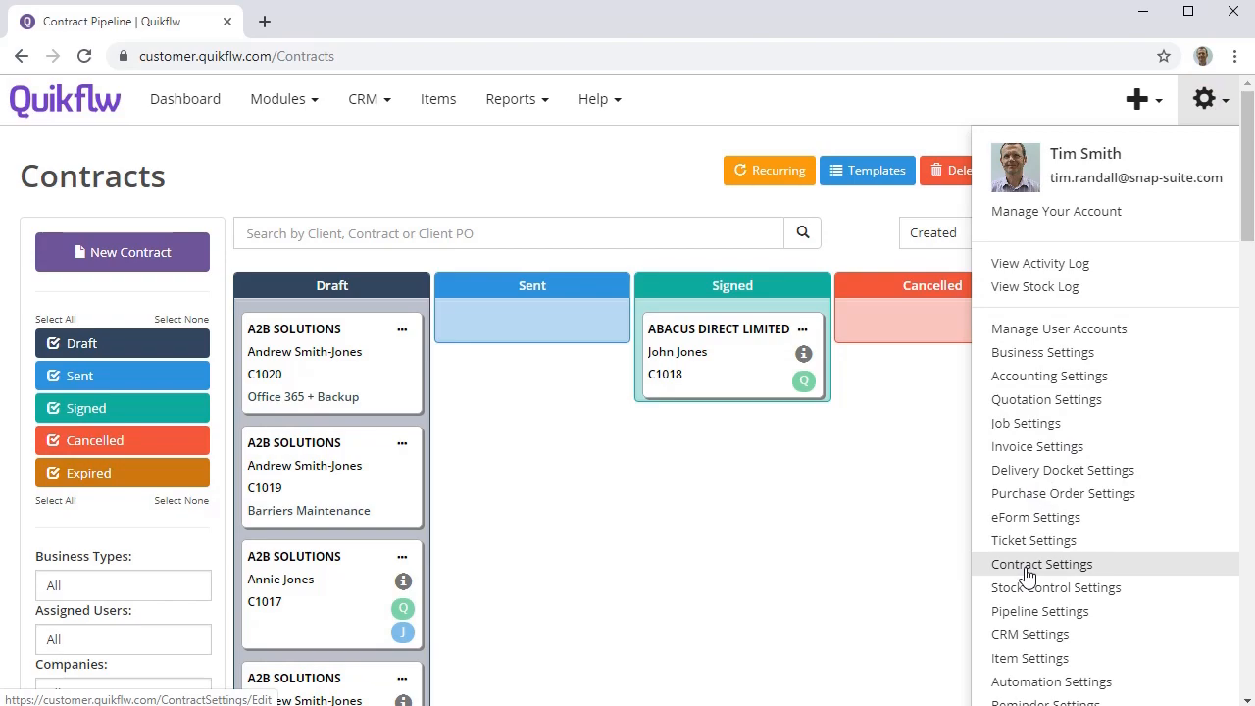
{"action": "left_click", "coordinate": [849, 559]}
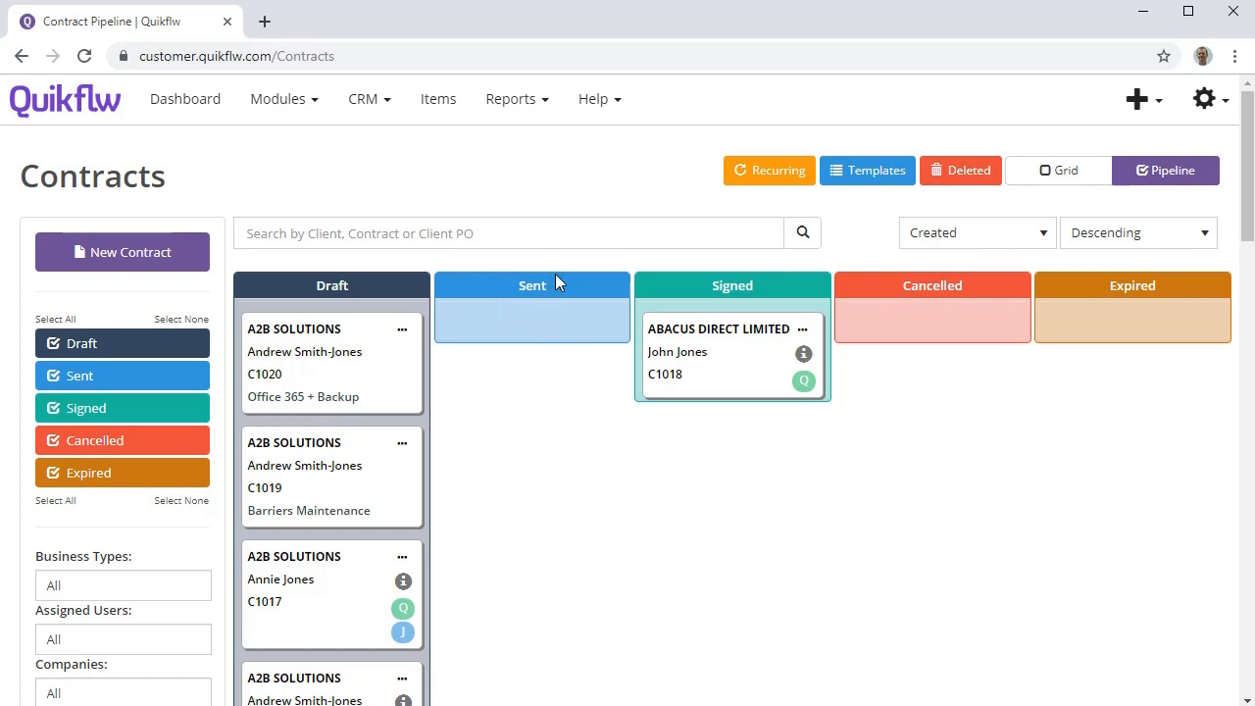
Open the A2B SOLUTIONS draft quotation described as Maintenance Contract and create a contract from it.
{"action": "left_click", "coordinate": [291, 90]}
{"action": "left_click", "coordinate": [289, 144]}
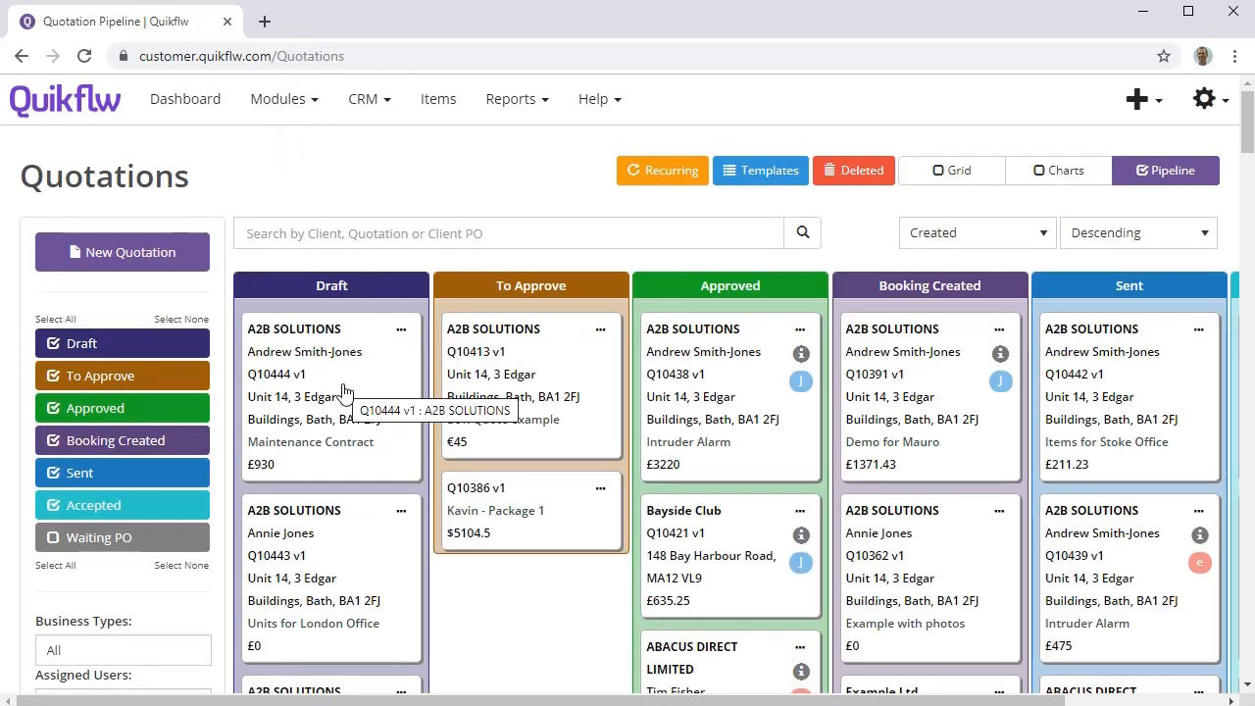
{"action": "left_click", "coordinate": [338, 387]}
{"action": "scroll", "coordinate": [336, 381], "scroll_direction": "down", "scroll_amount": 3}
{"action": "scroll", "coordinate": [351, 392], "scroll_direction": "down", "scroll_amount": 6}
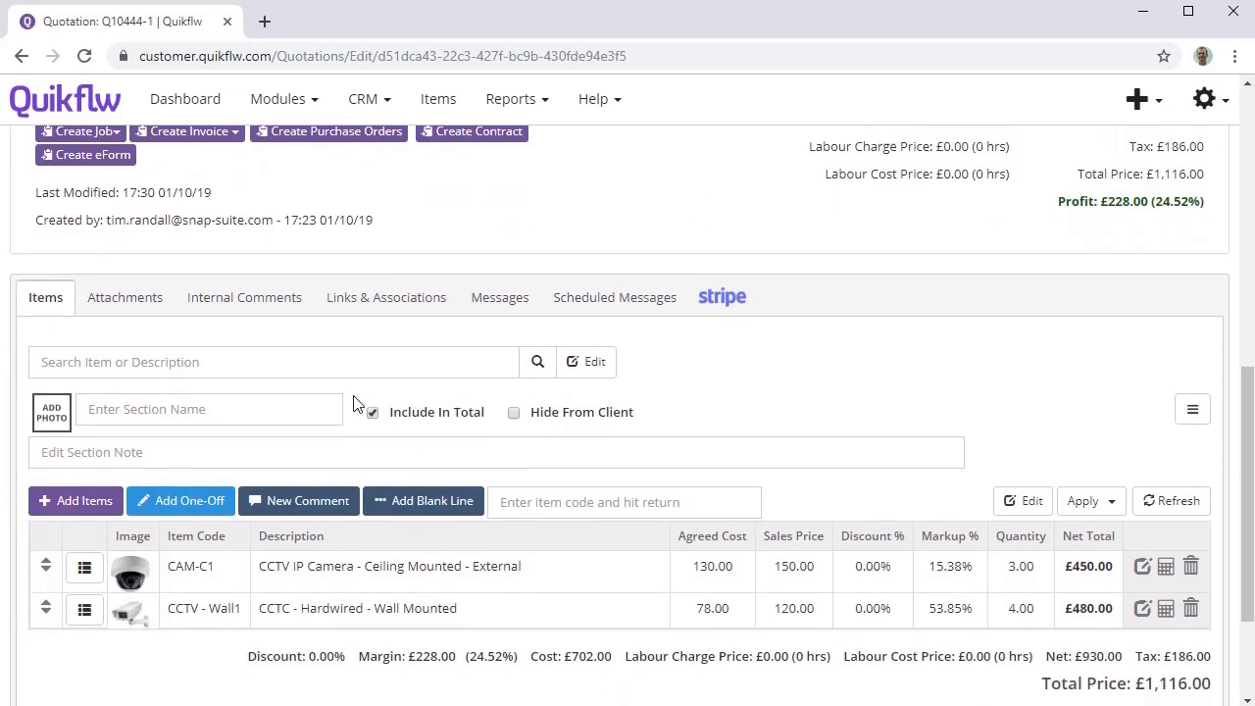
{"action": "scroll", "coordinate": [355, 407], "scroll_direction": "up", "scroll_amount": 8}
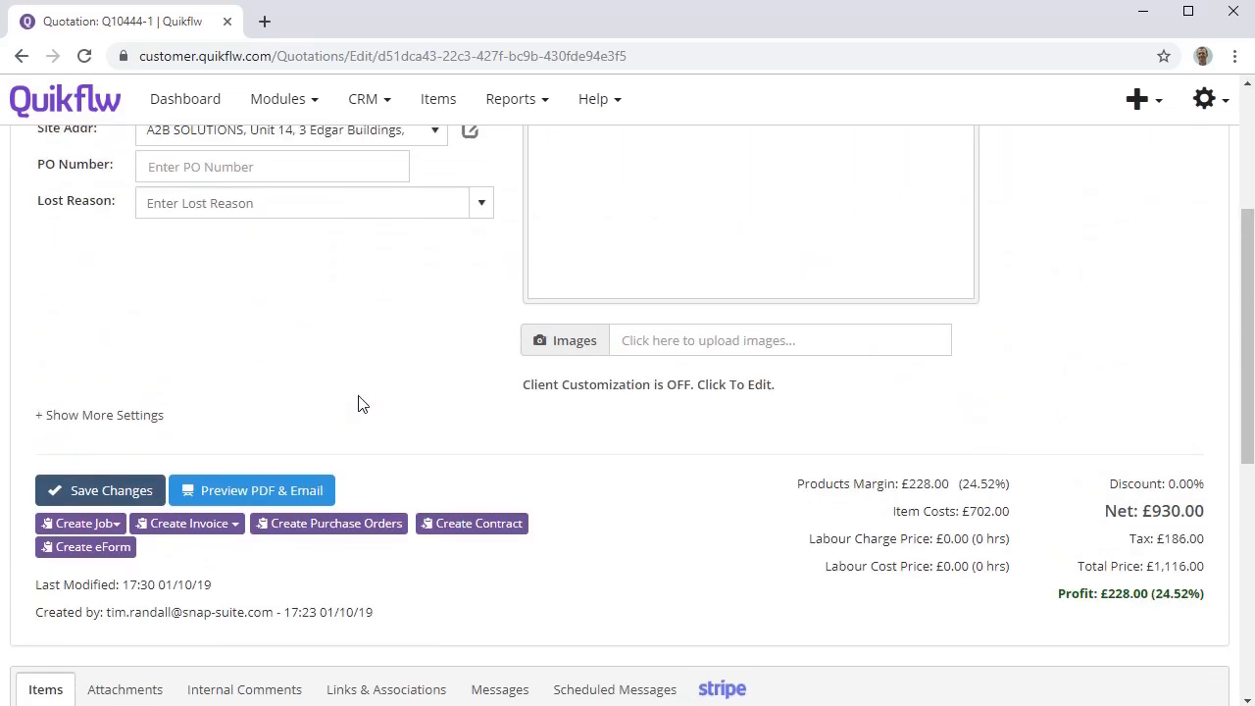
{"action": "scroll", "coordinate": [359, 402], "scroll_direction": "down", "scroll_amount": 3}
{"action": "left_click", "coordinate": [482, 527]}
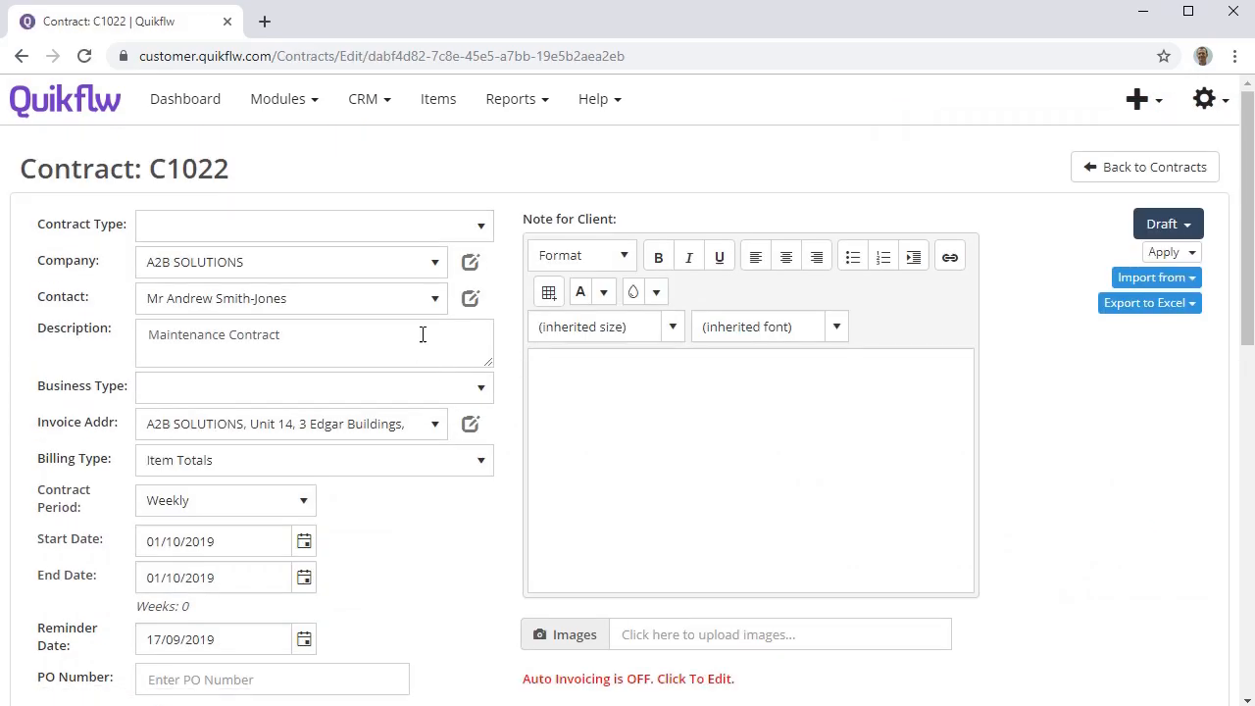
Set the new contract's type to Annual.
{"action": "left_click", "coordinate": [388, 233]}
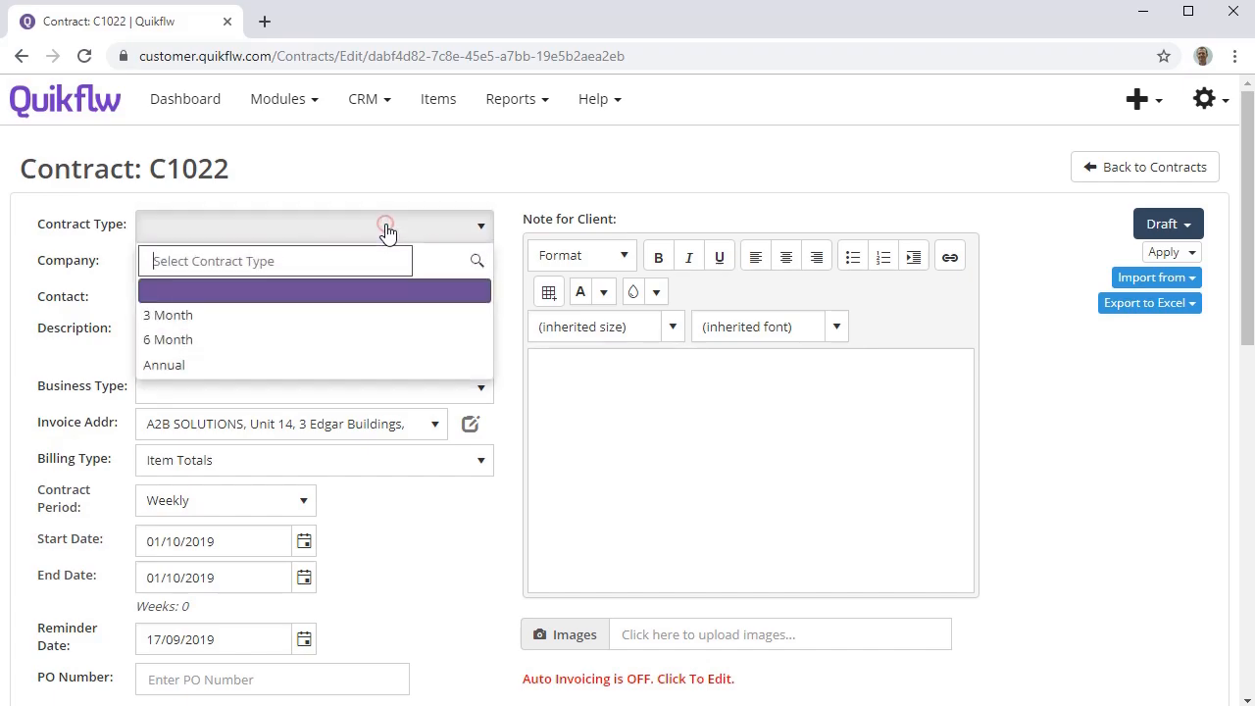
{"action": "left_click", "coordinate": [358, 319]}
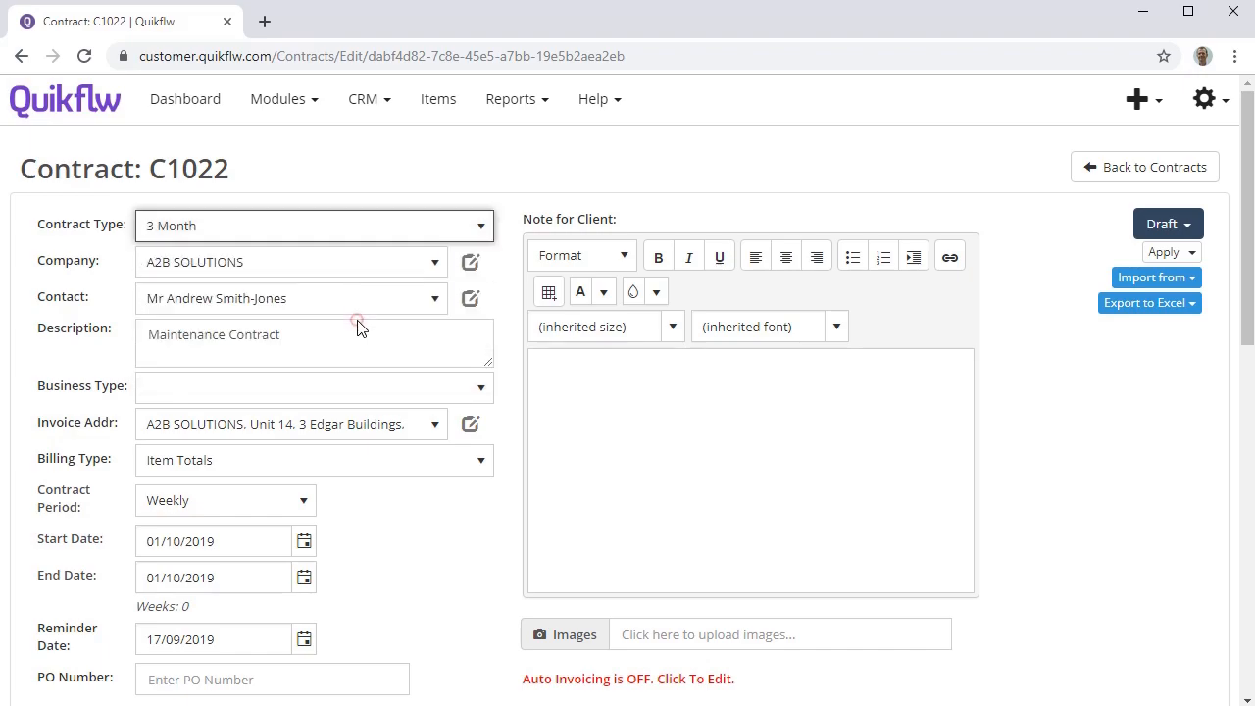
{"action": "left_click", "coordinate": [330, 228]}
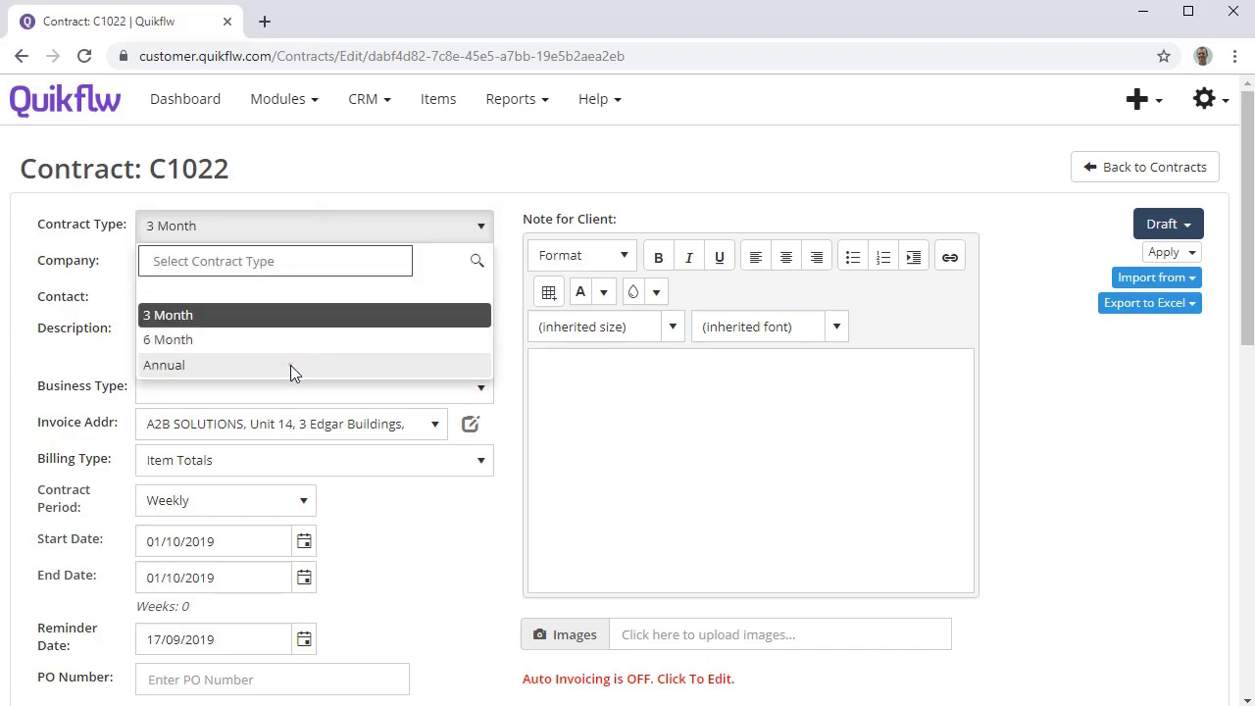
{"action": "left_click", "coordinate": [291, 366]}
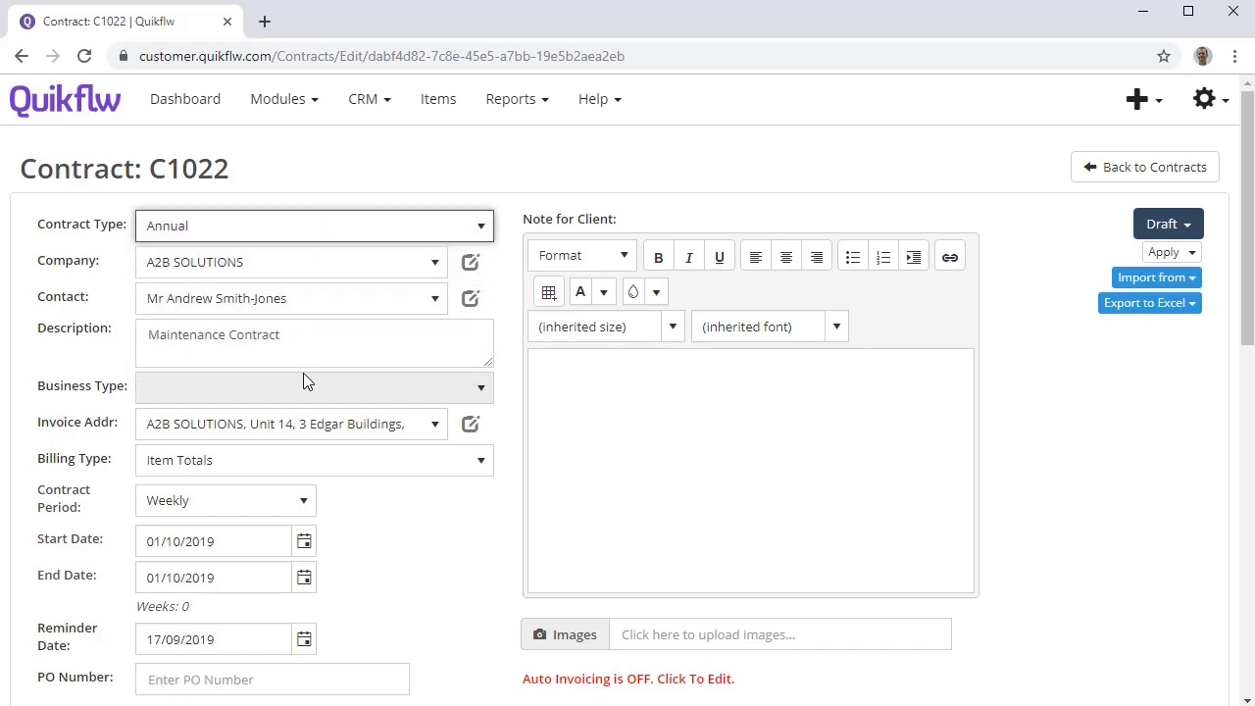
Set the contract's billing type to Fixed Price.
{"action": "left_click", "coordinate": [281, 465]}
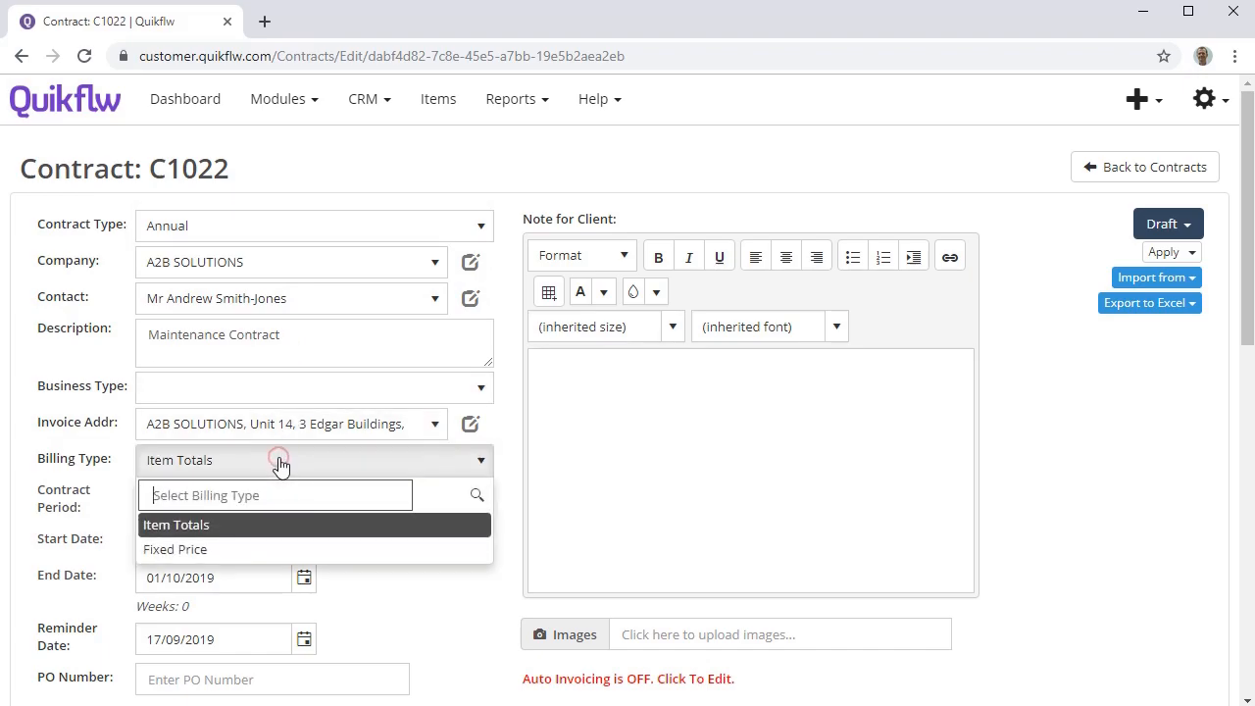
{"action": "left_click", "coordinate": [281, 465]}
{"action": "left_click", "coordinate": [280, 464]}
{"action": "left_click", "coordinate": [296, 547]}
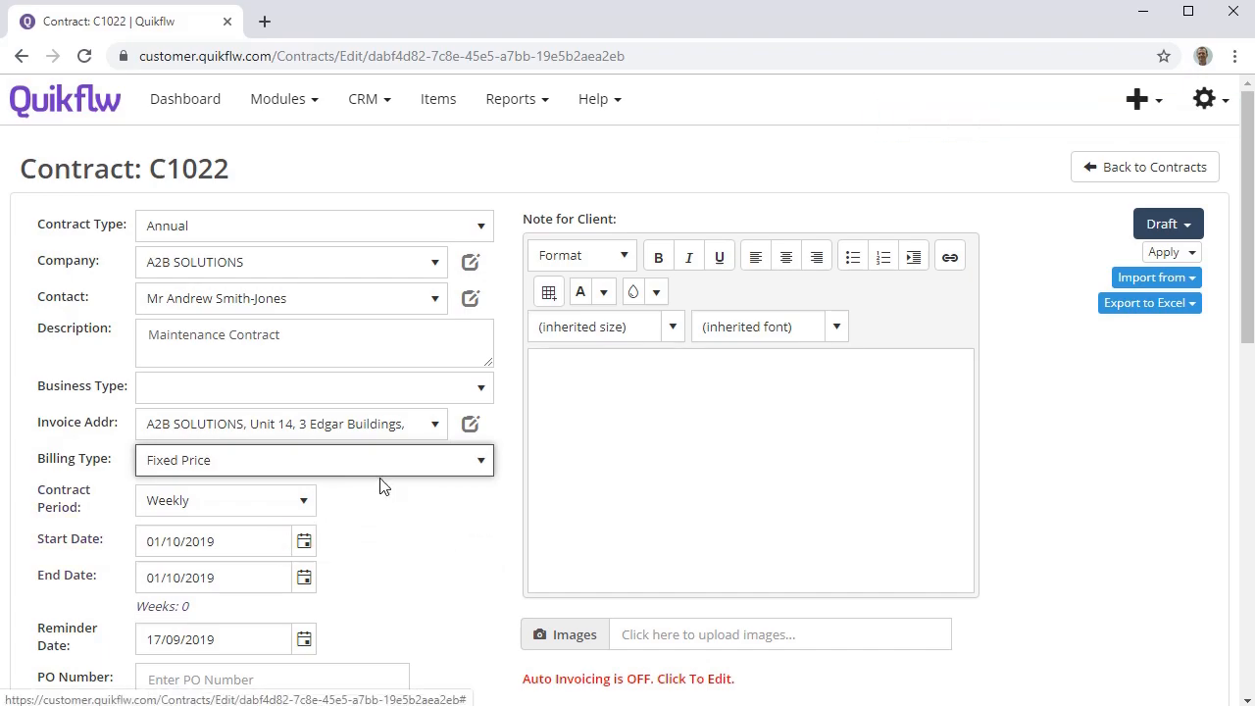
Set the contract period to Yearly with an end date of 01/10/2020 and apply the dates.
{"action": "left_click", "coordinate": [211, 507]}
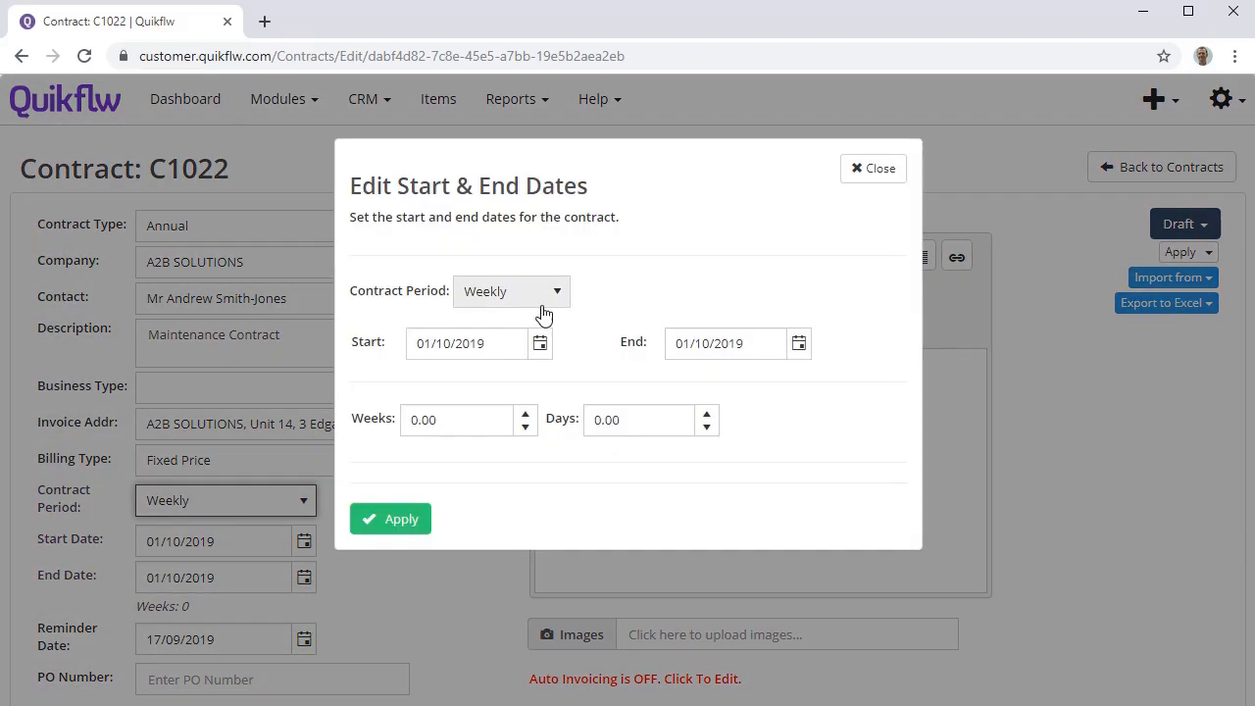
{"action": "left_click", "coordinate": [485, 292]}
{"action": "left_click", "coordinate": [485, 374]}
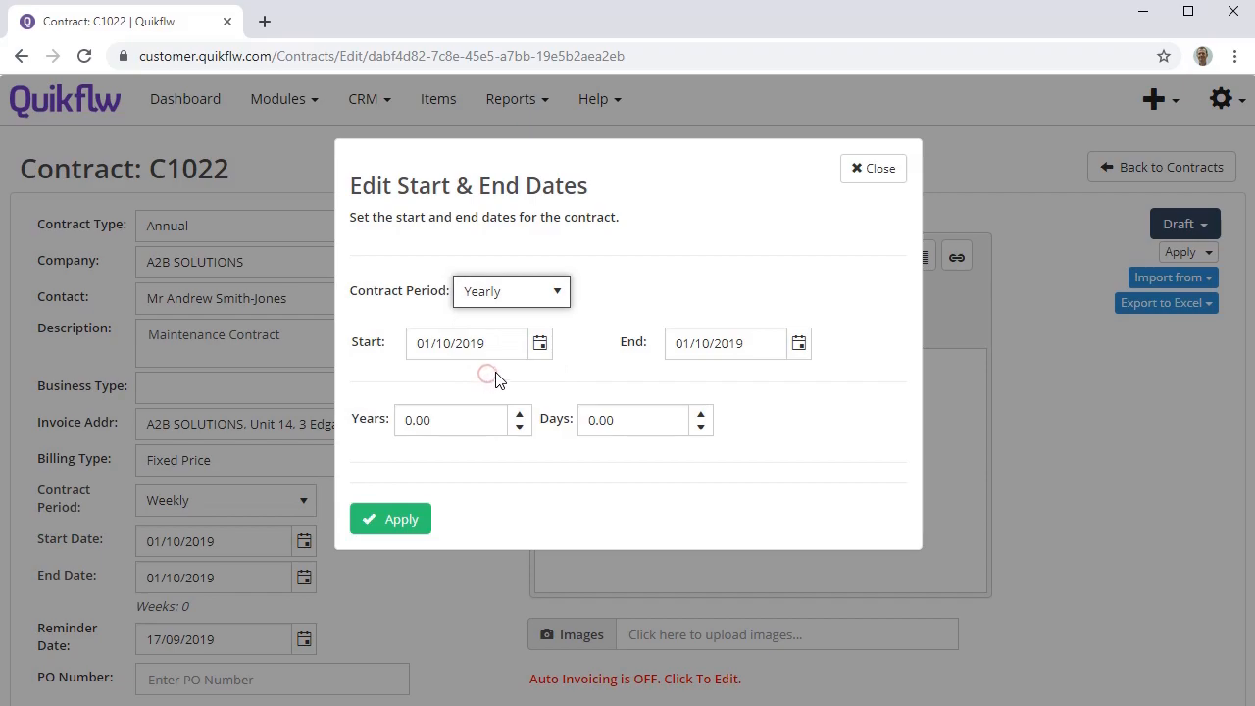
{"action": "left_click_drag", "start_coordinate": [751, 344], "coordinate": [731, 350]}
{"action": "type", "text": "20"}
{"action": "left_click", "coordinate": [826, 255]}
{"action": "left_click", "coordinate": [417, 522]}
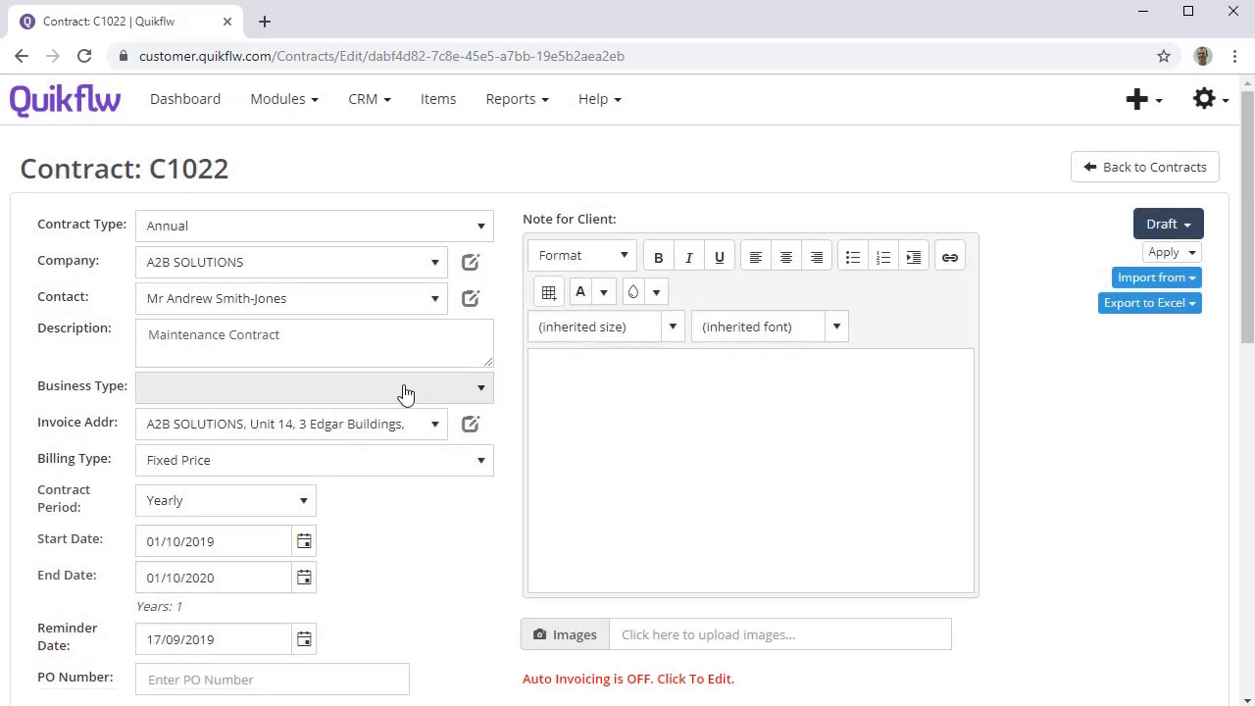
Set the contract's auto invoicing to a Monthly schedule that generates an invoice.
{"action": "scroll", "coordinate": [403, 392], "scroll_direction": "down", "scroll_amount": 2}
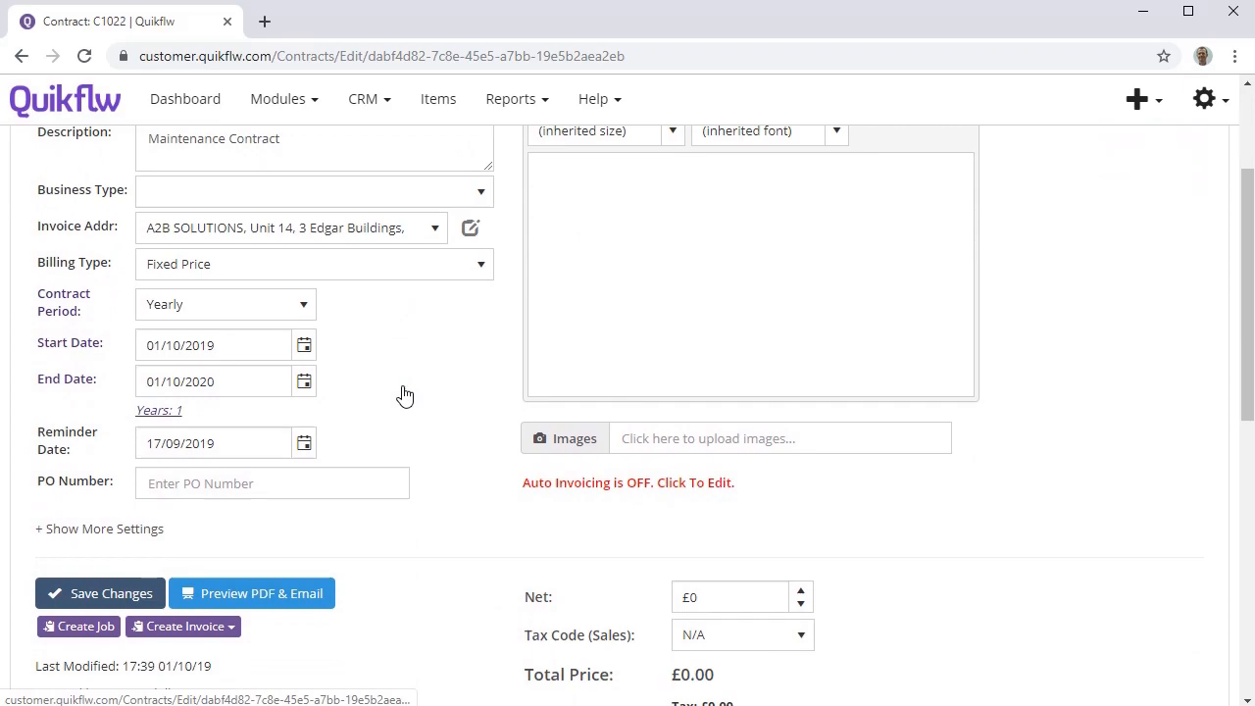
{"action": "scroll", "coordinate": [403, 393], "scroll_direction": "down", "scroll_amount": 1}
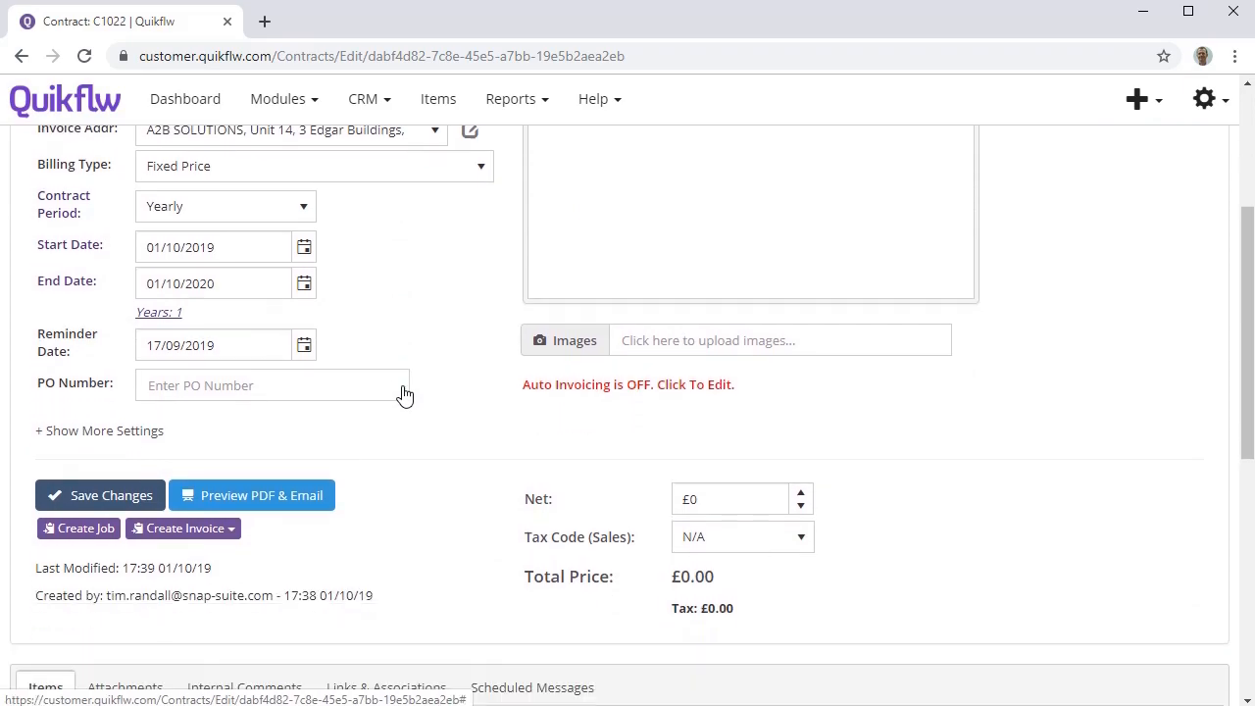
{"action": "left_click", "coordinate": [548, 388]}
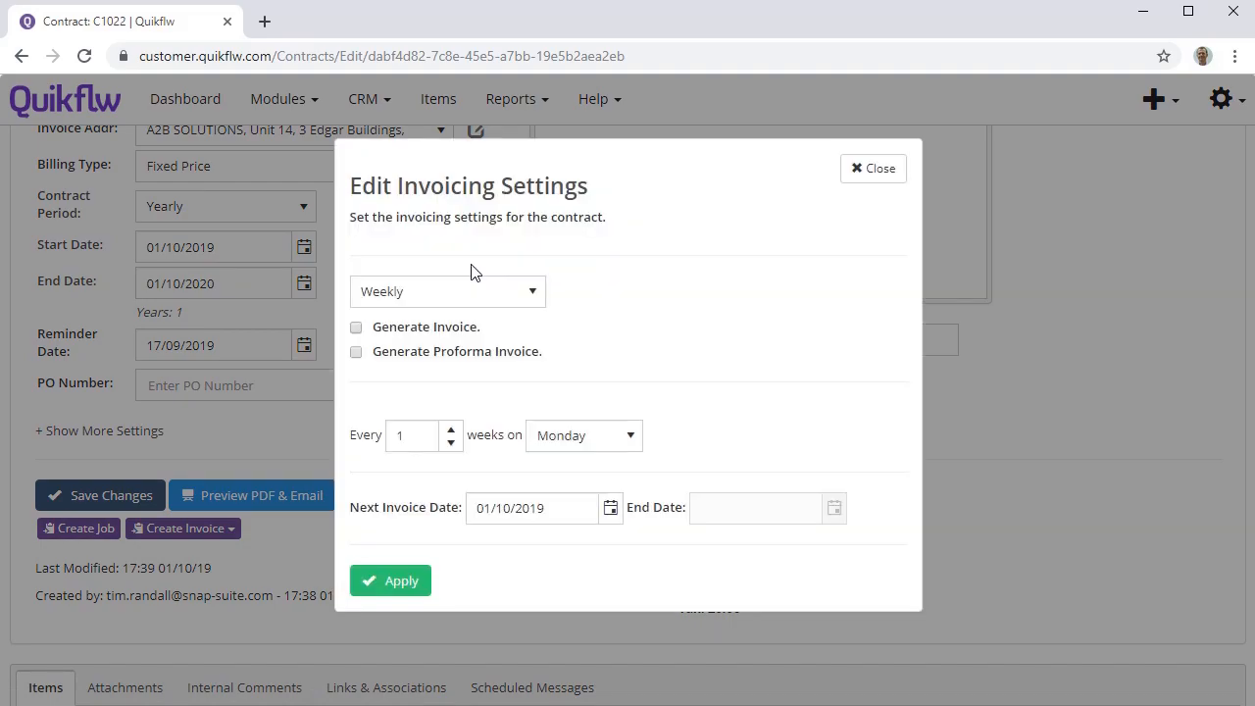
{"action": "left_click", "coordinate": [462, 291]}
{"action": "left_click", "coordinate": [441, 349]}
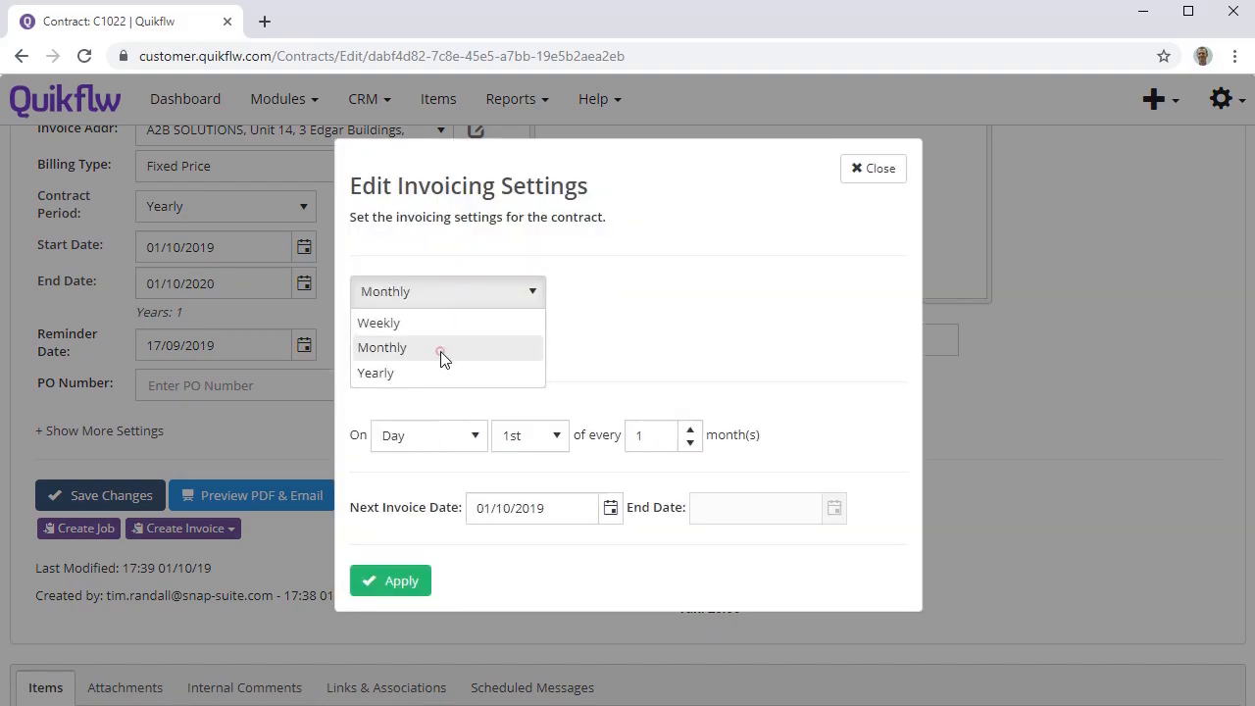
{"action": "left_click", "coordinate": [356, 328]}
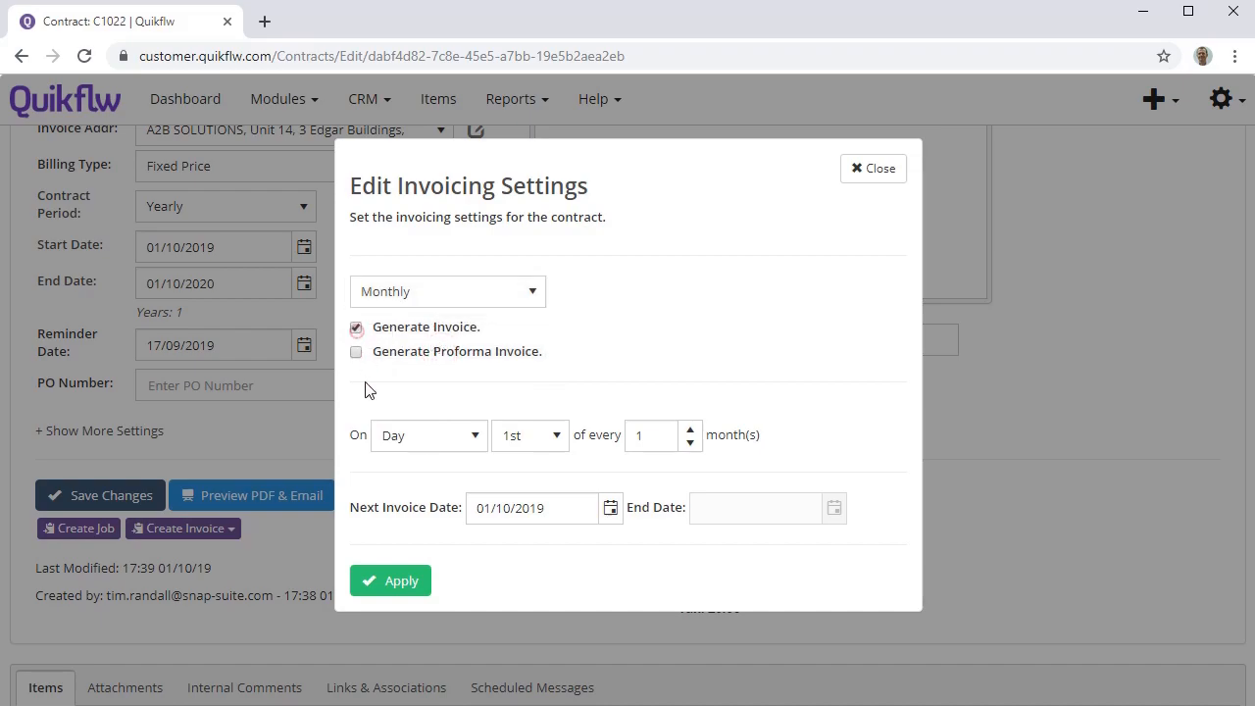
Schedule the automatic invoice on the 7th day of every month and apply the invoicing settings.
{"action": "left_click", "coordinate": [406, 438]}
{"action": "left_click", "coordinate": [404, 434]}
{"action": "left_click", "coordinate": [527, 439]}
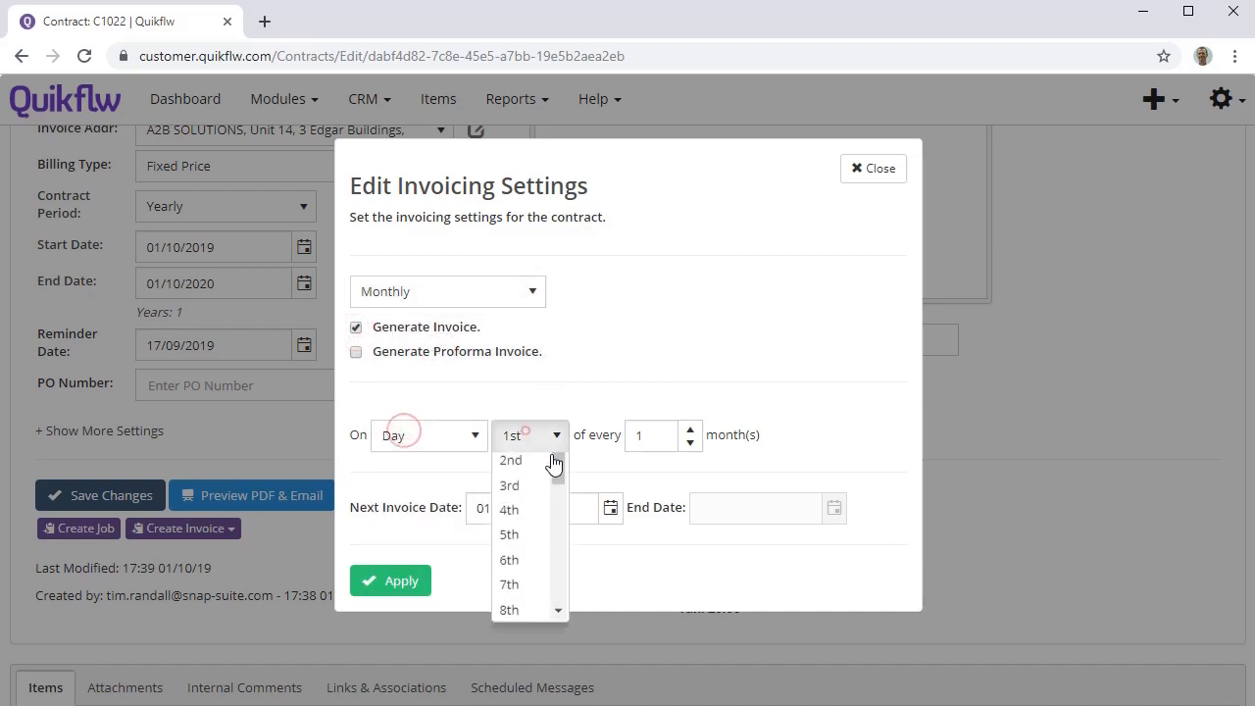
{"action": "scroll", "coordinate": [535, 470], "scroll_direction": "down", "scroll_amount": 2}
{"action": "left_click", "coordinate": [532, 522]}
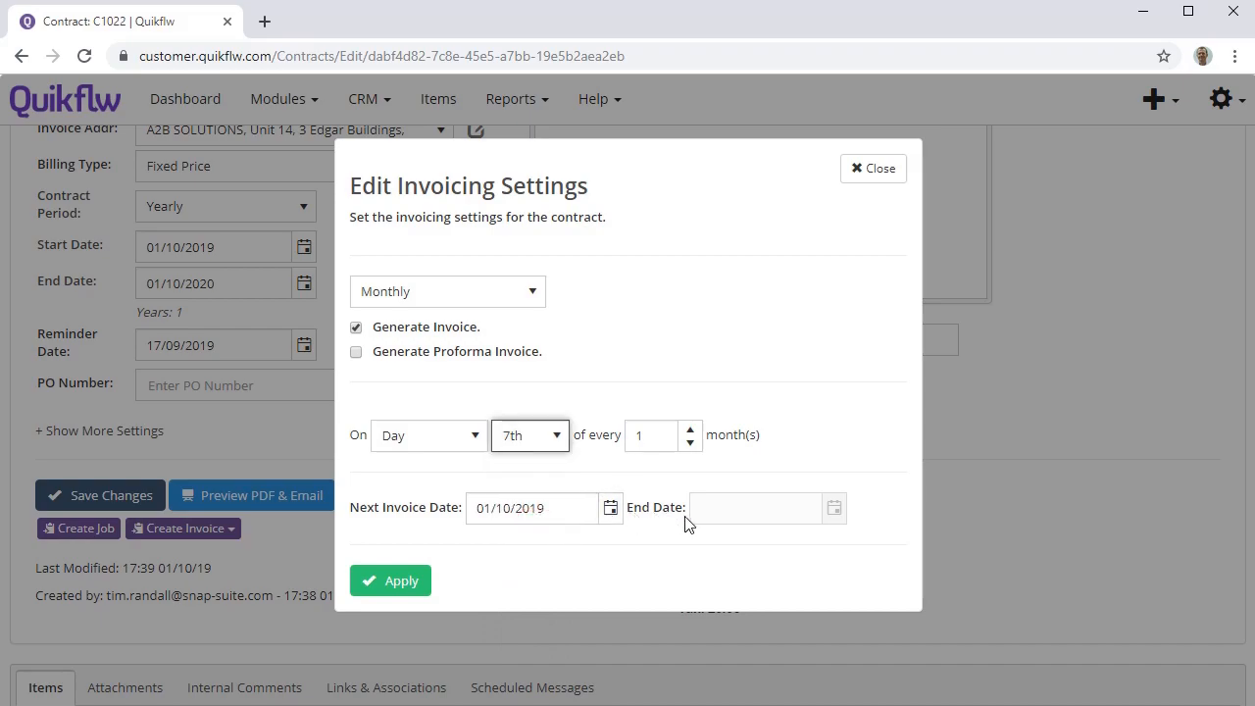
{"action": "left_click", "coordinate": [716, 520]}
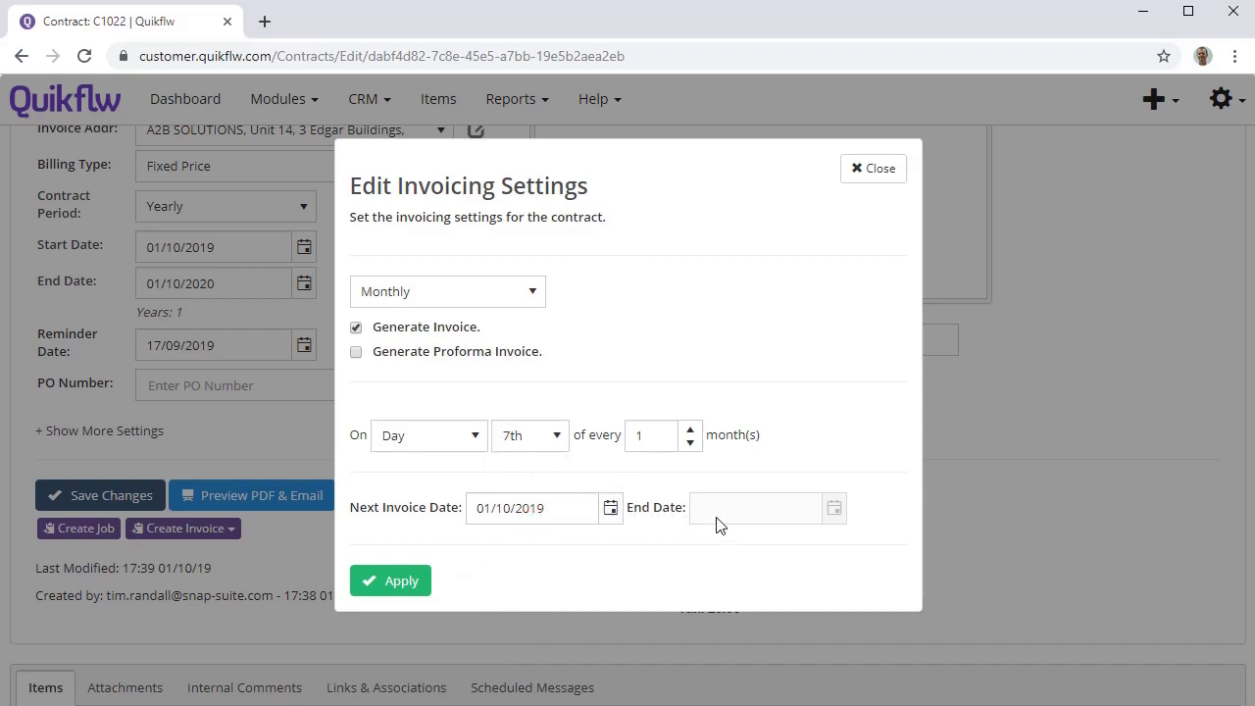
{"action": "left_click", "coordinate": [417, 583]}
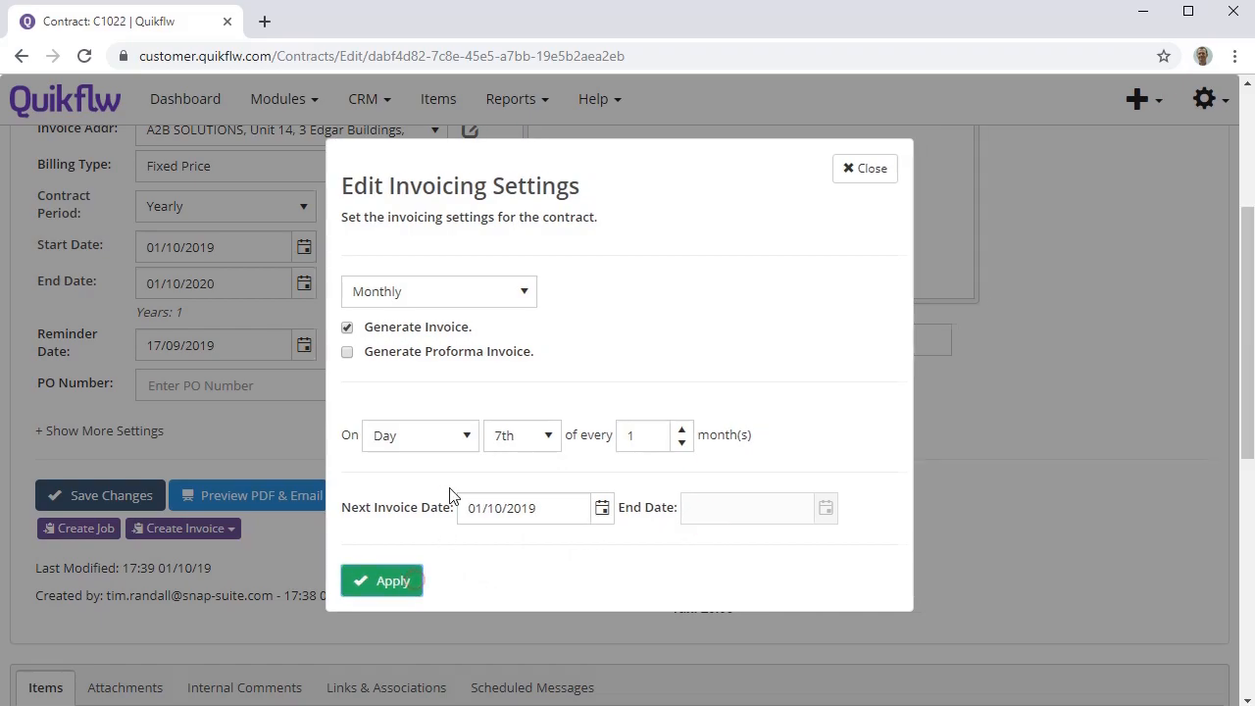
Set the contract's billing type to Item Totals and review its price totals and item lines.
{"action": "scroll", "coordinate": [467, 420], "scroll_direction": "down", "scroll_amount": 2}
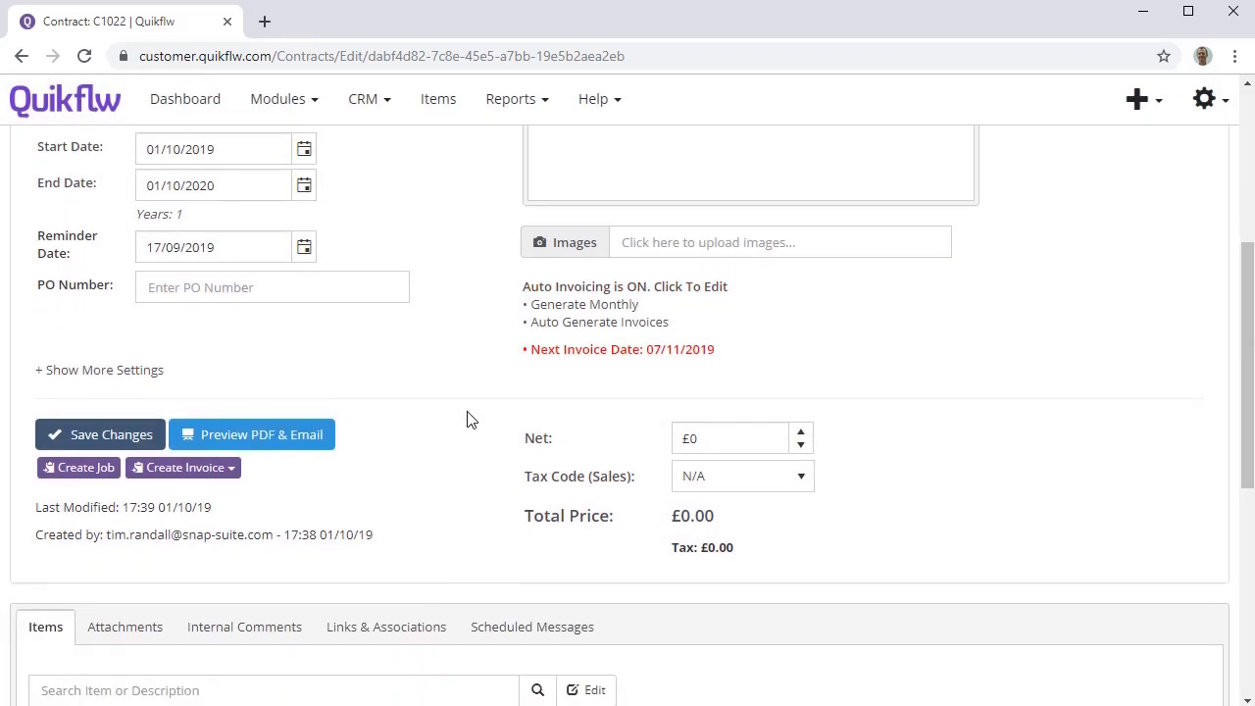
{"action": "scroll", "coordinate": [467, 420], "scroll_direction": "up", "scroll_amount": 1}
{"action": "scroll", "coordinate": [467, 420], "scroll_direction": "up", "scroll_amount": 2}
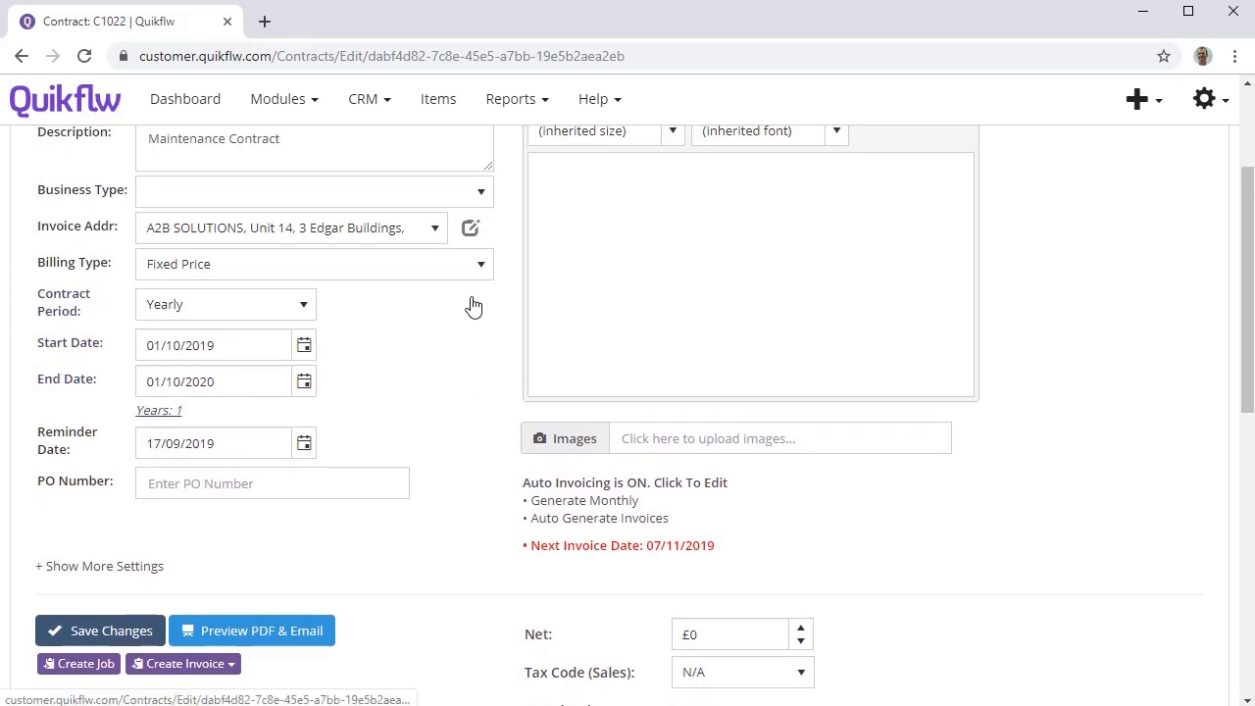
{"action": "left_click", "coordinate": [451, 273]}
{"action": "left_click", "coordinate": [358, 329]}
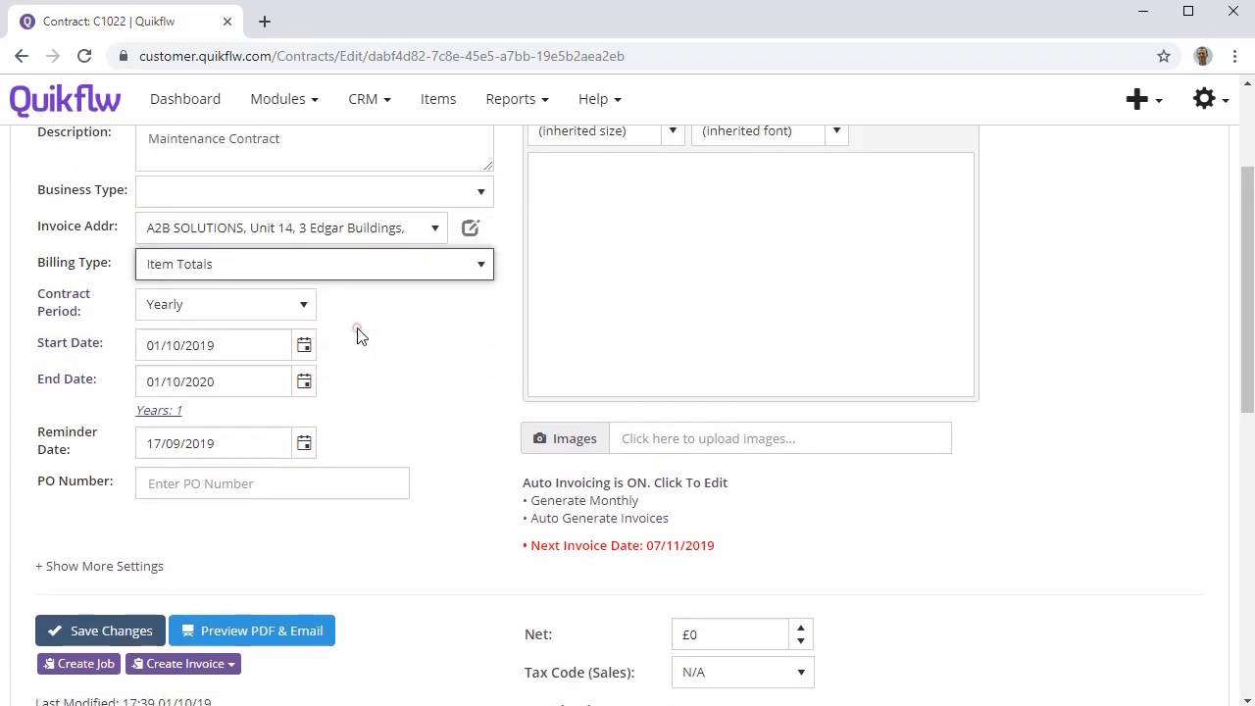
{"action": "scroll", "coordinate": [658, 644], "scroll_direction": "down", "scroll_amount": 4}
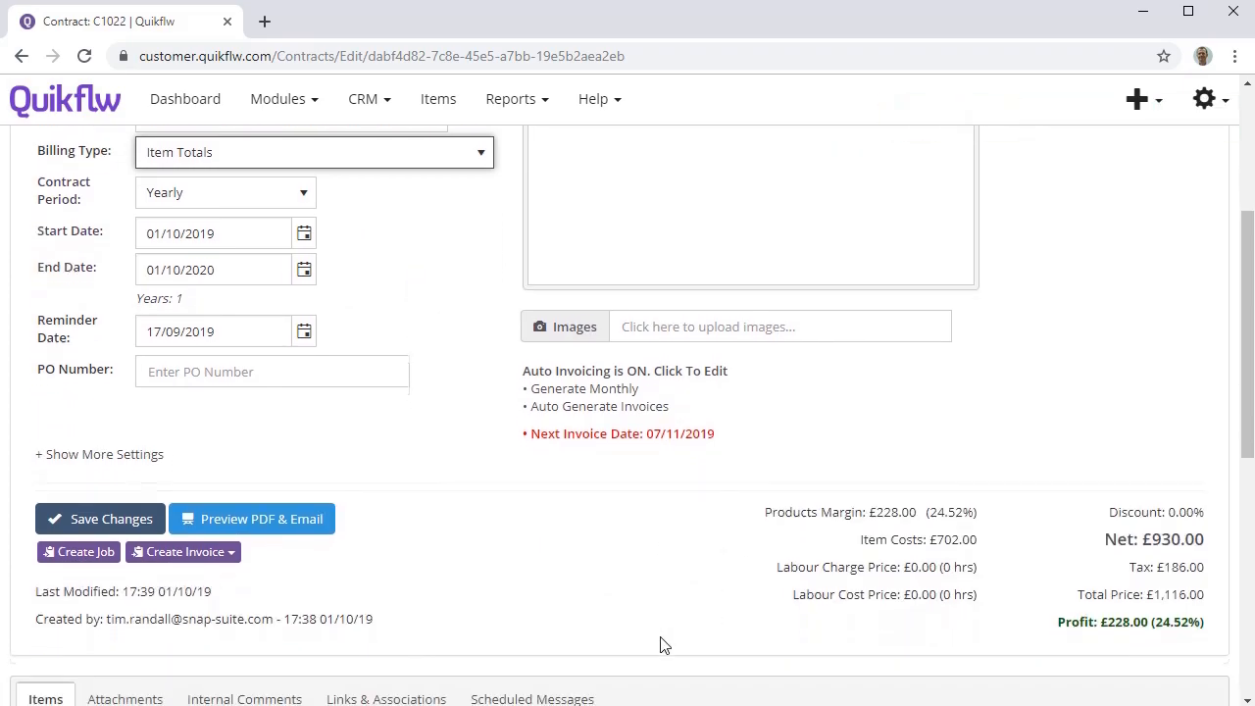
{"action": "scroll", "coordinate": [659, 622], "scroll_direction": "down", "scroll_amount": 1}
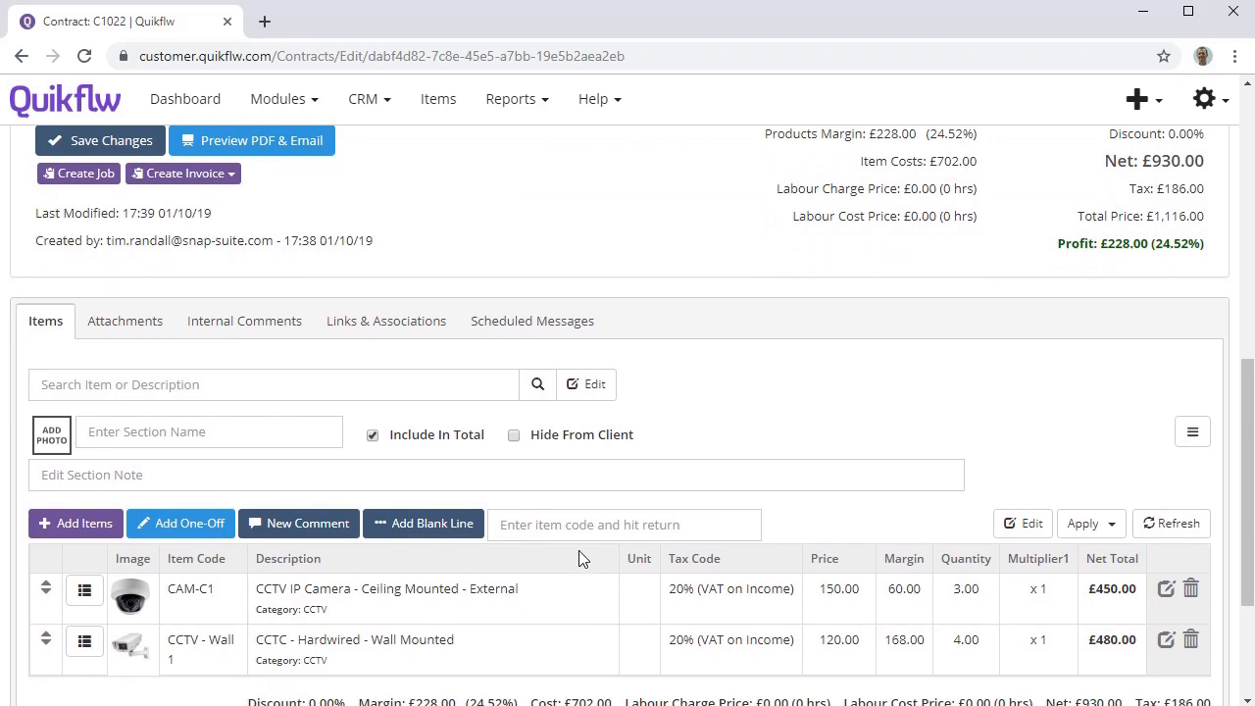
{"action": "scroll", "coordinate": [571, 520], "scroll_direction": "up", "scroll_amount": 2}
{"action": "scroll", "coordinate": [567, 520], "scroll_direction": "up", "scroll_amount": 2}
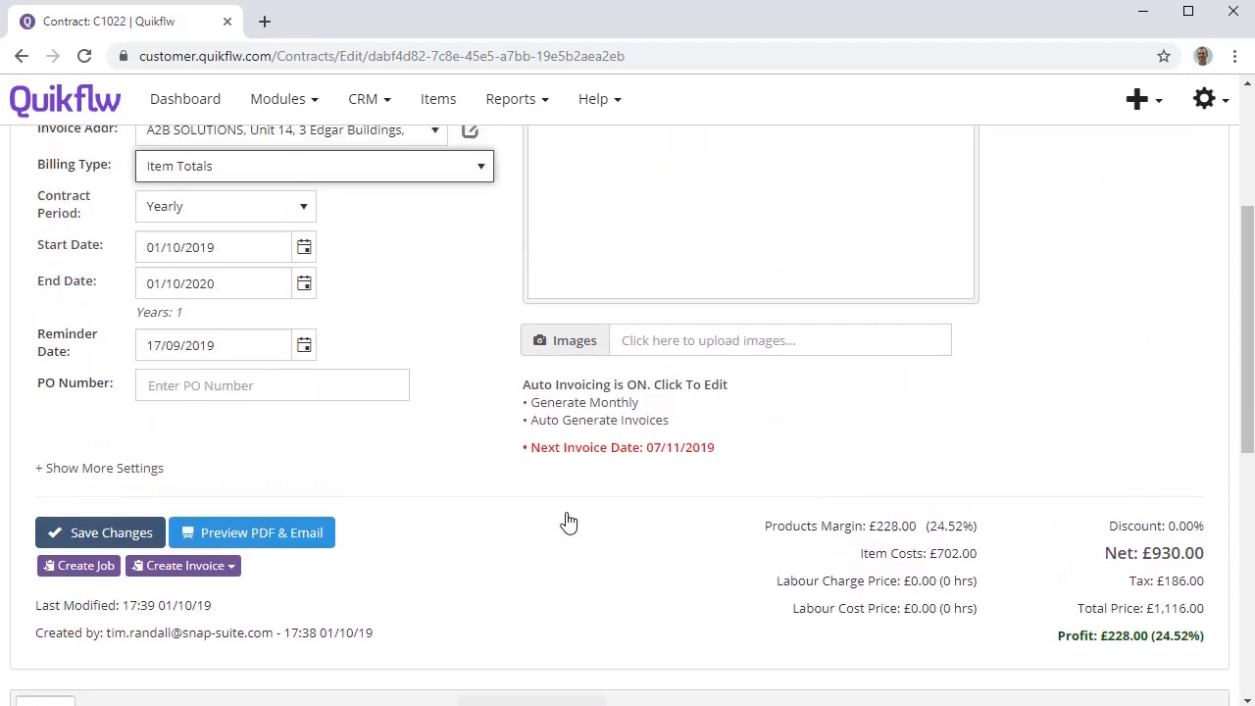
Open the contract's PDF preview and look through the maintenance contract document.
{"action": "left_click", "coordinate": [308, 535]}
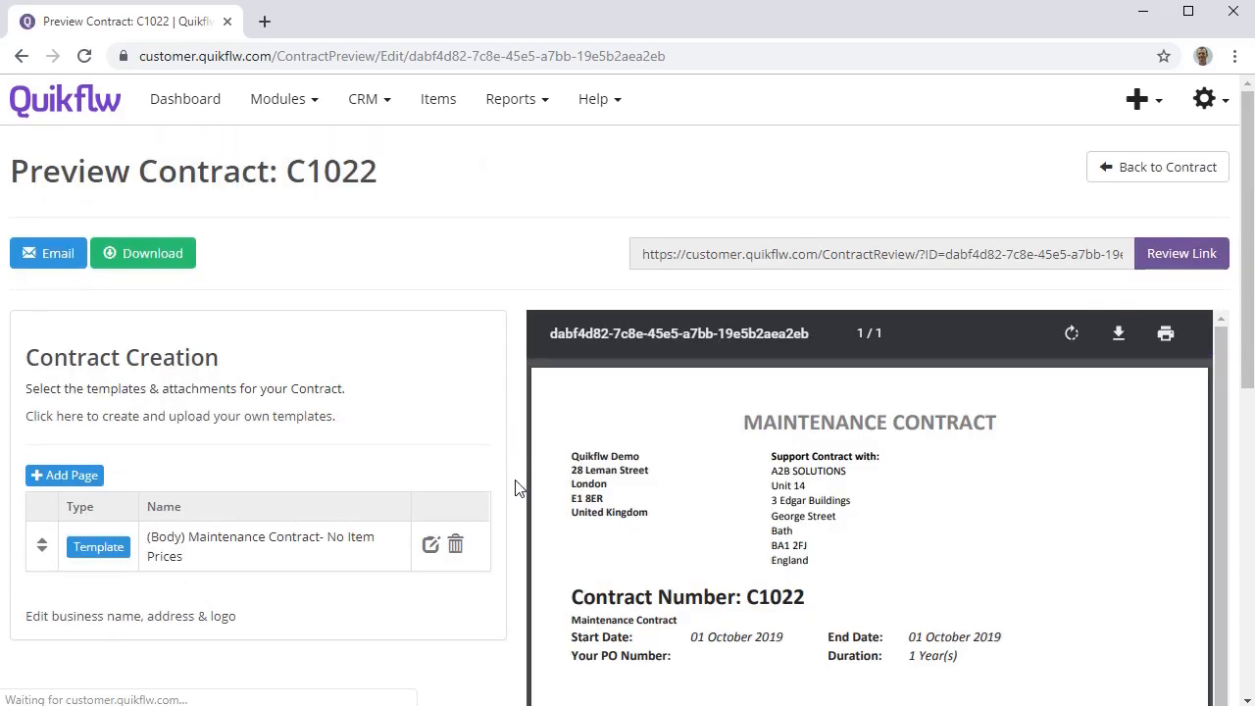
{"action": "scroll", "coordinate": [600, 490], "scroll_direction": "down", "scroll_amount": 3}
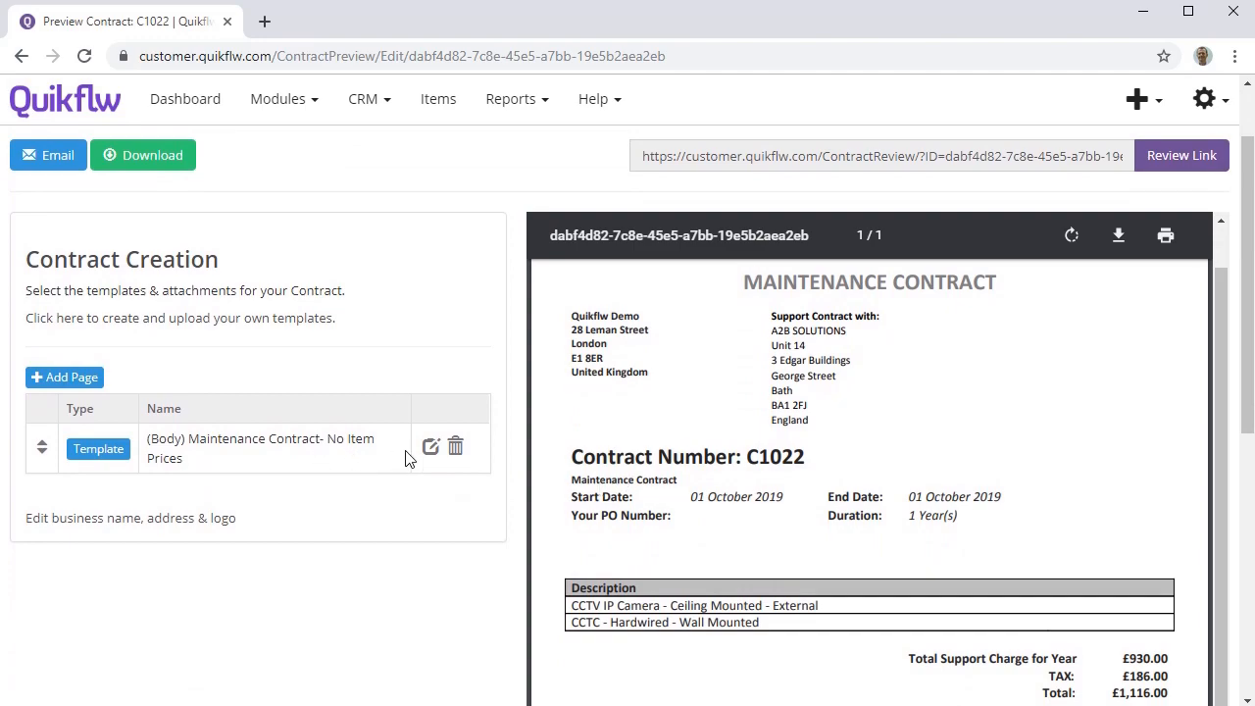
{"action": "scroll", "coordinate": [645, 423], "scroll_direction": "down", "scroll_amount": 2}
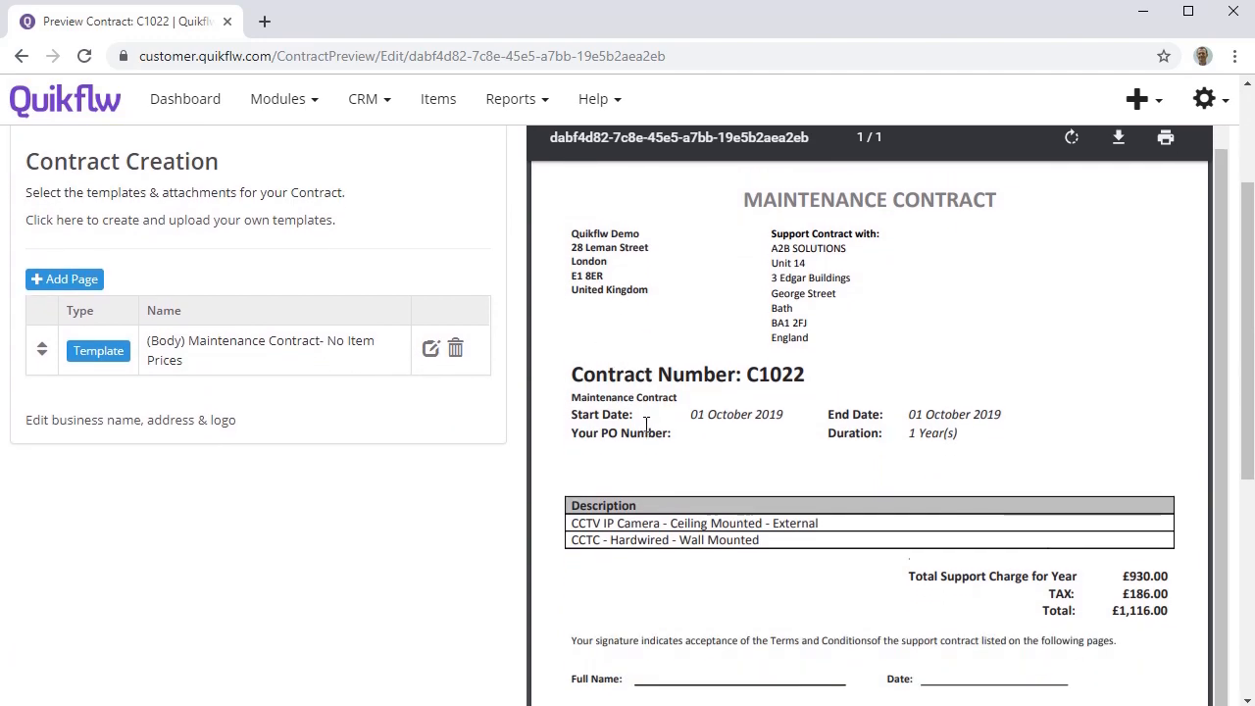
Change the contract's template page to (Body) Support Contract- Item Prices and look over the regenerated document.
{"action": "scroll", "coordinate": [692, 417], "scroll_direction": "down", "scroll_amount": 1}
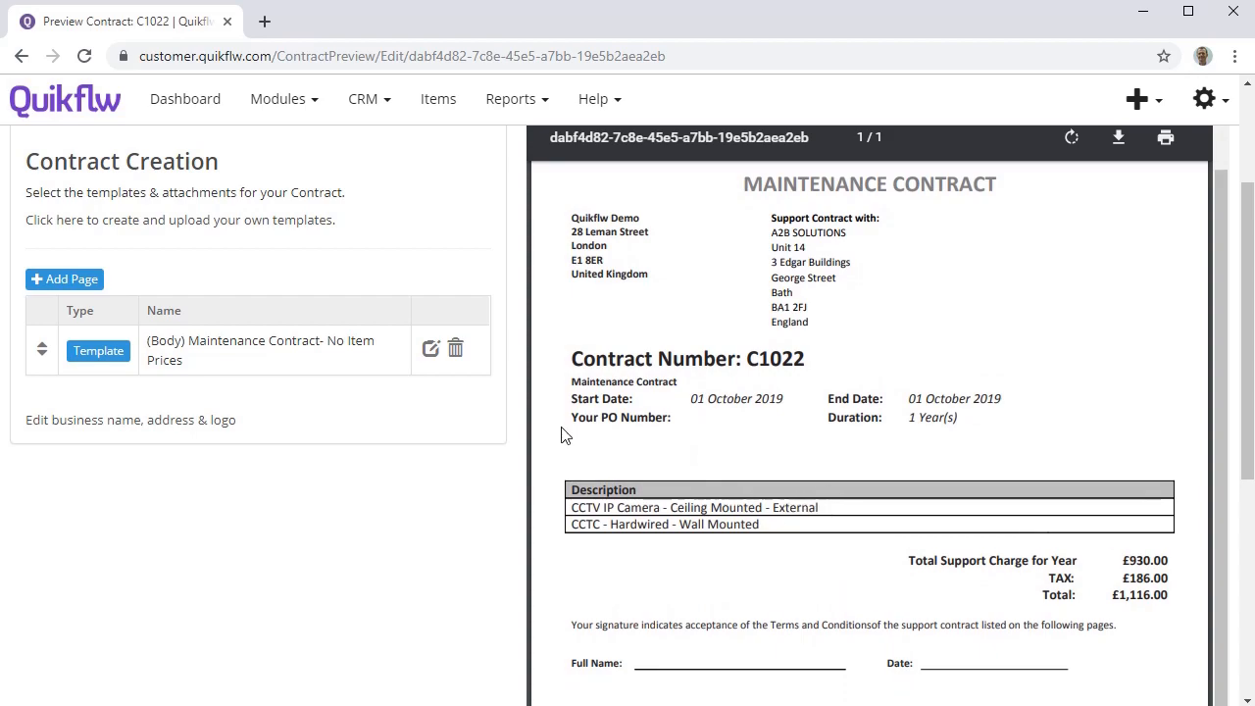
{"action": "left_click", "coordinate": [431, 348]}
{"action": "left_click", "coordinate": [363, 354]}
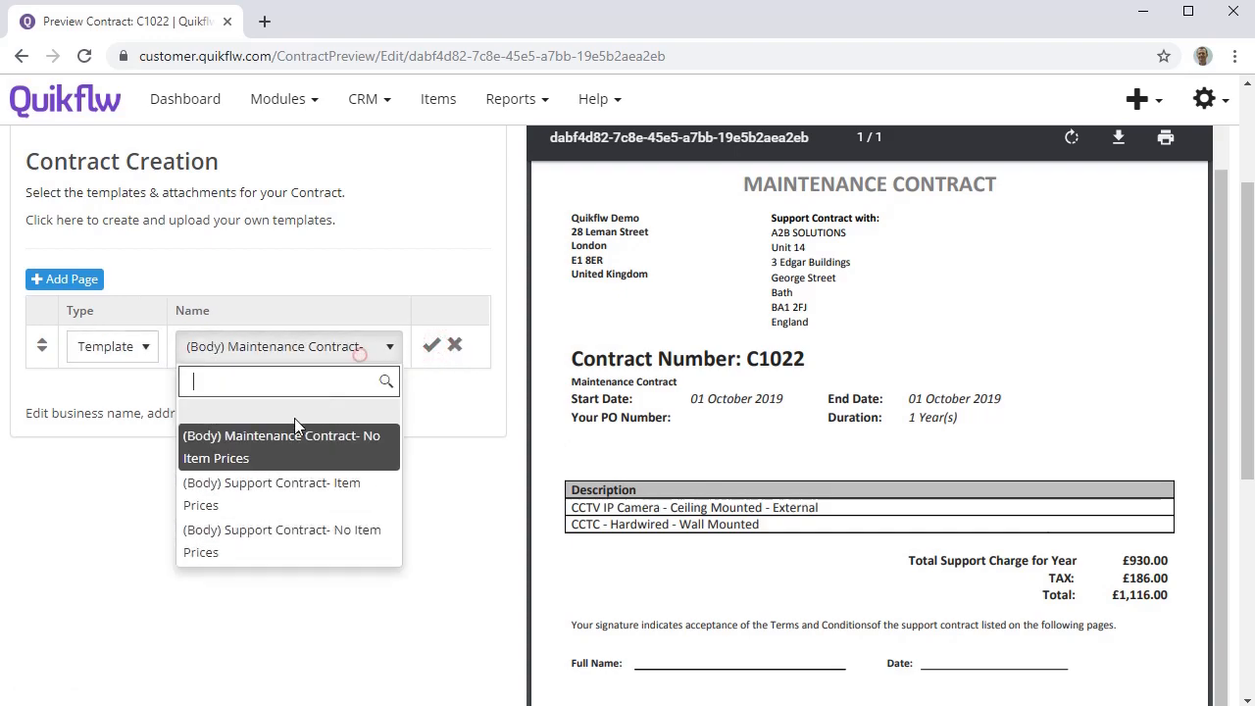
{"action": "left_click", "coordinate": [305, 500]}
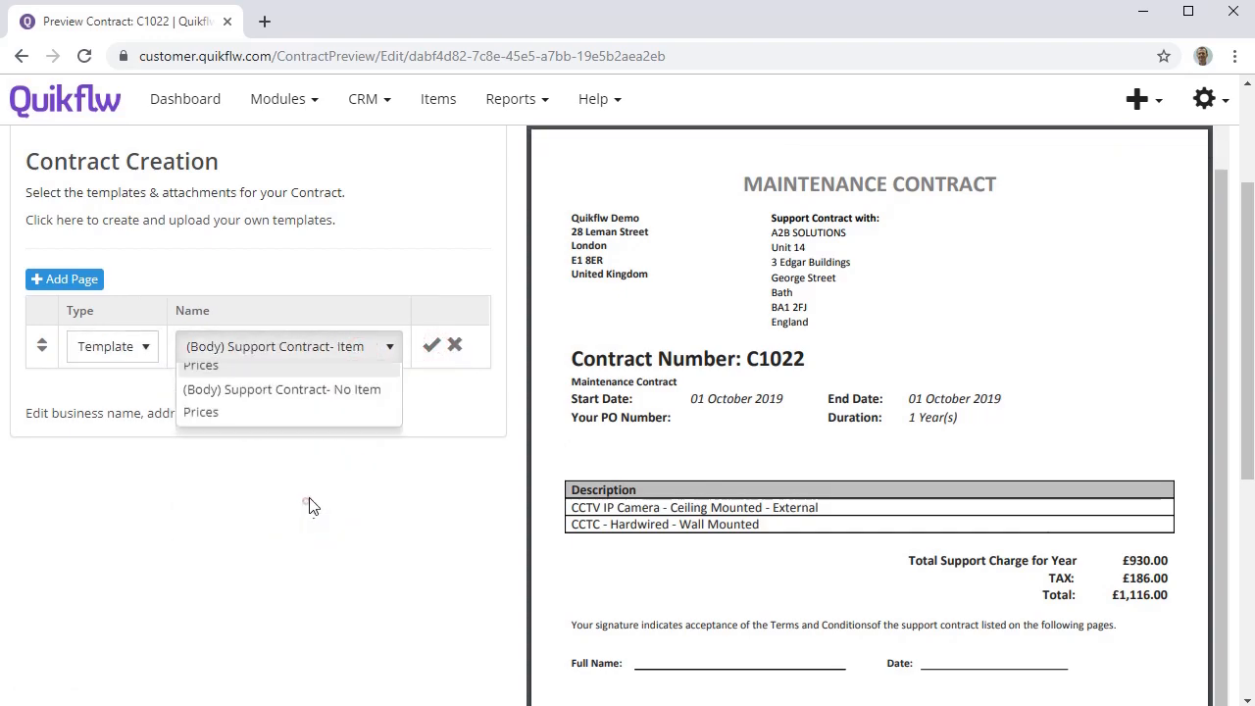
{"action": "left_click", "coordinate": [430, 348]}
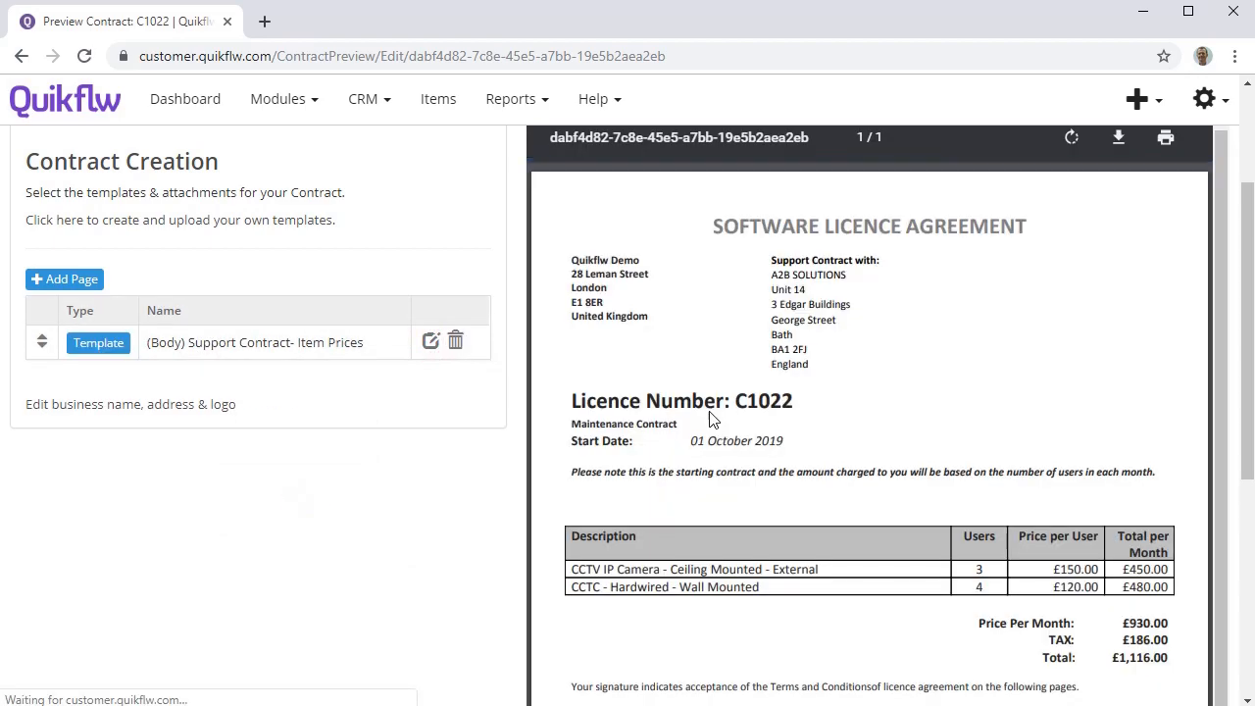
{"action": "scroll", "coordinate": [710, 422], "scroll_direction": "down", "scroll_amount": 1}
{"action": "scroll", "coordinate": [709, 424], "scroll_direction": "up", "scroll_amount": 1}
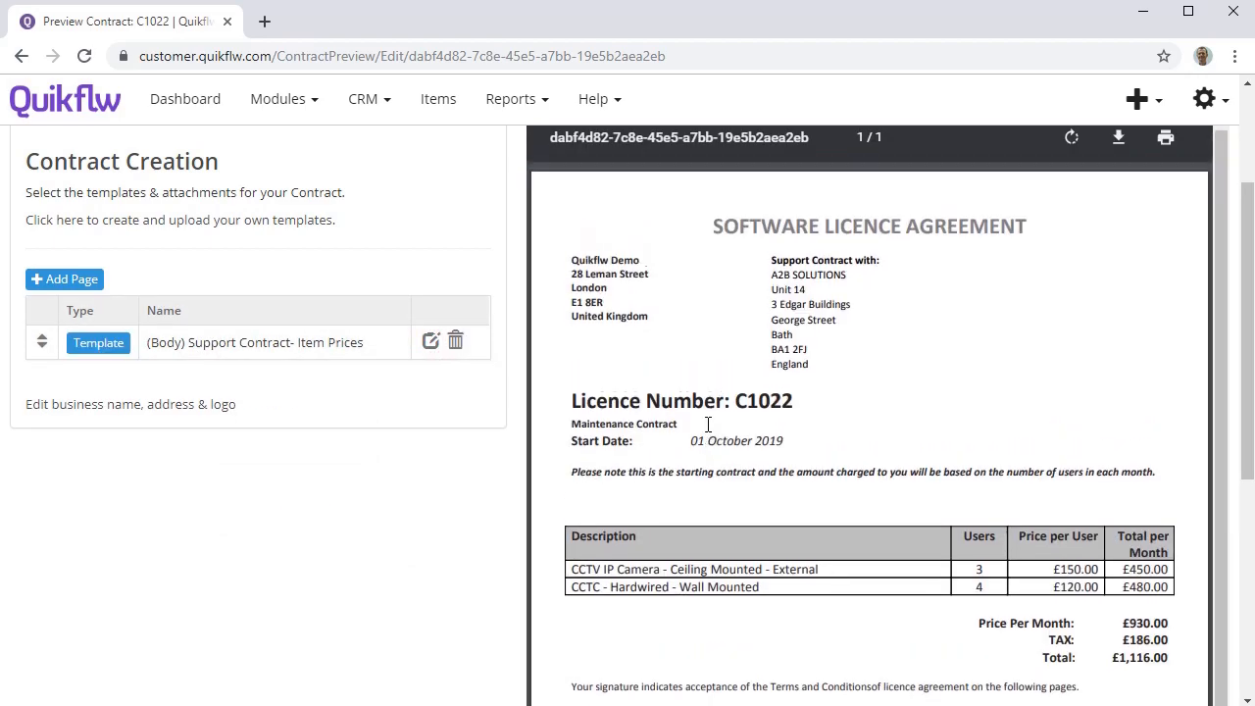
Open the e-mail draft for the contract, review its recipients and message, and close it without sending.
{"action": "scroll", "coordinate": [510, 393], "scroll_direction": "up", "scroll_amount": 2}
{"action": "left_click", "coordinate": [64, 257]}
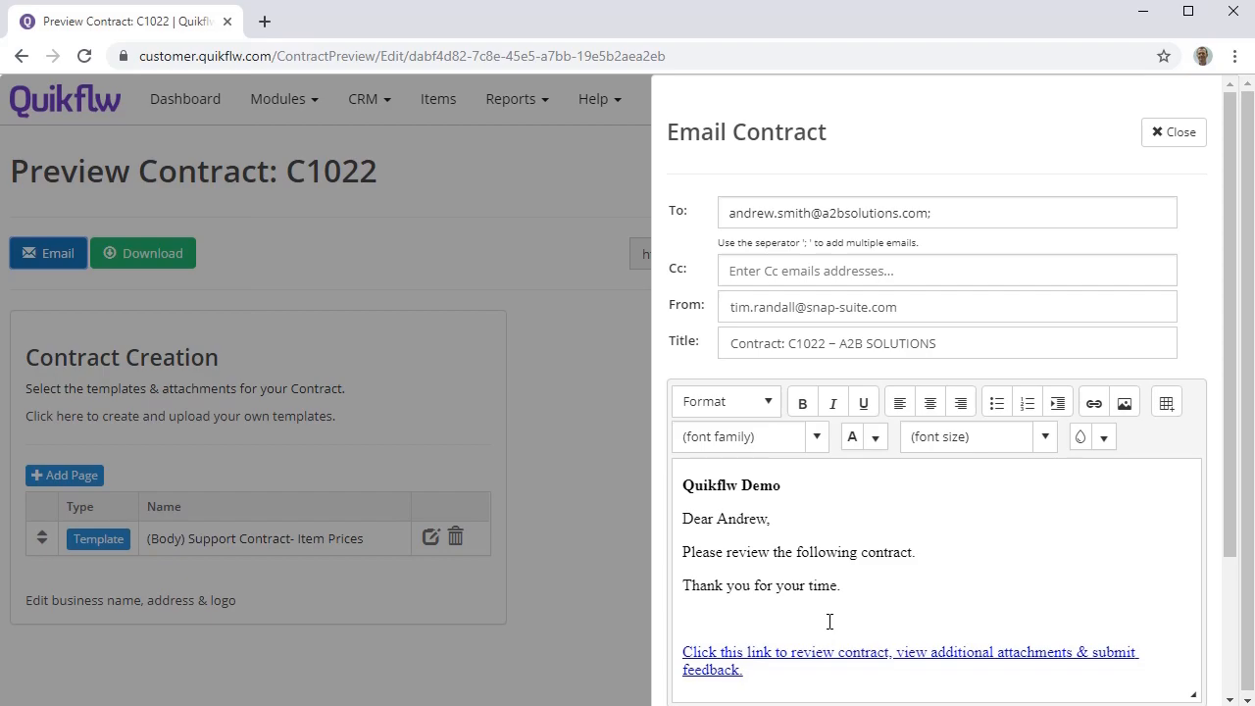
{"action": "left_click", "coordinate": [1161, 145]}
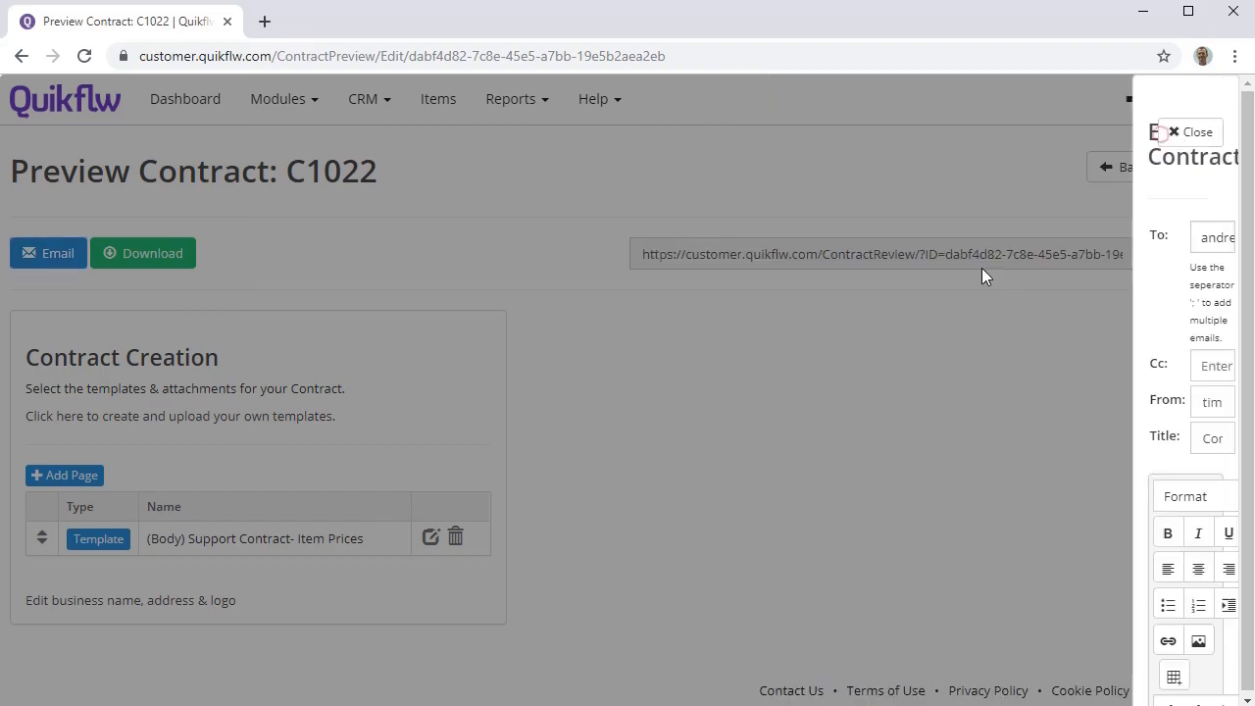
Open the client's online review page for the contract, look through the document, and view the contract acceptance form.
{"action": "left_click", "coordinate": [1177, 255]}
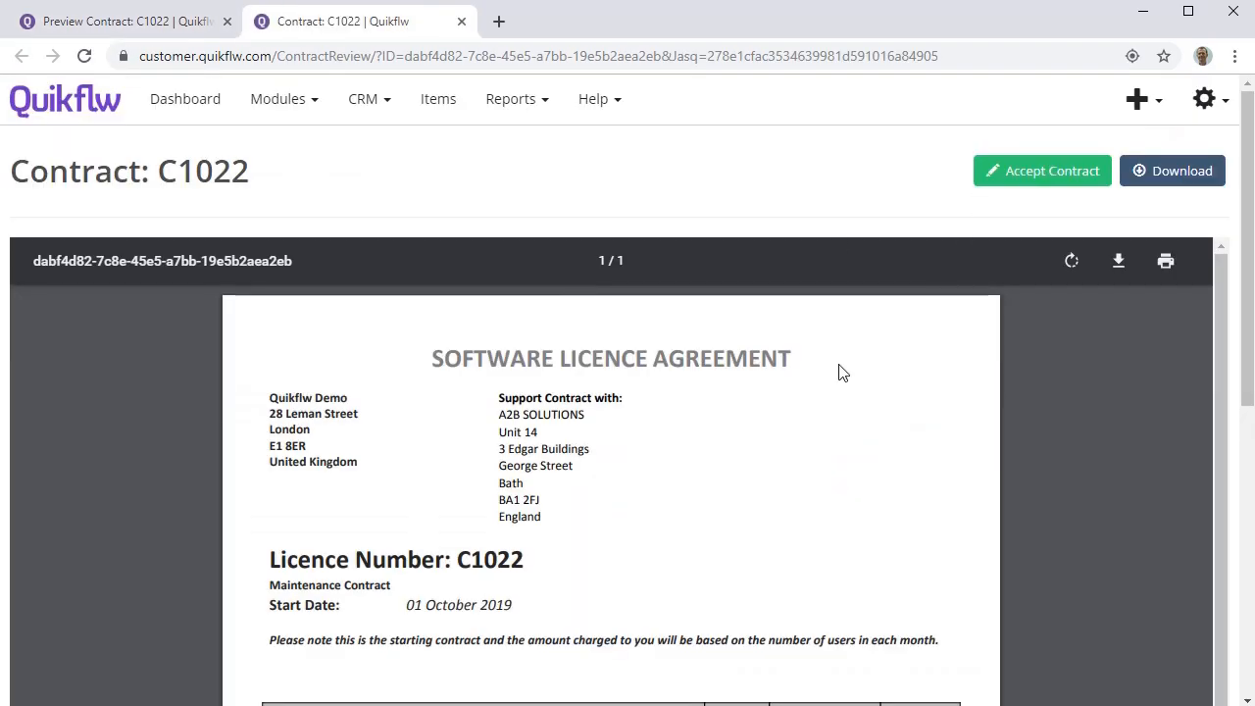
{"action": "scroll", "coordinate": [795, 401], "scroll_direction": "down", "scroll_amount": 2}
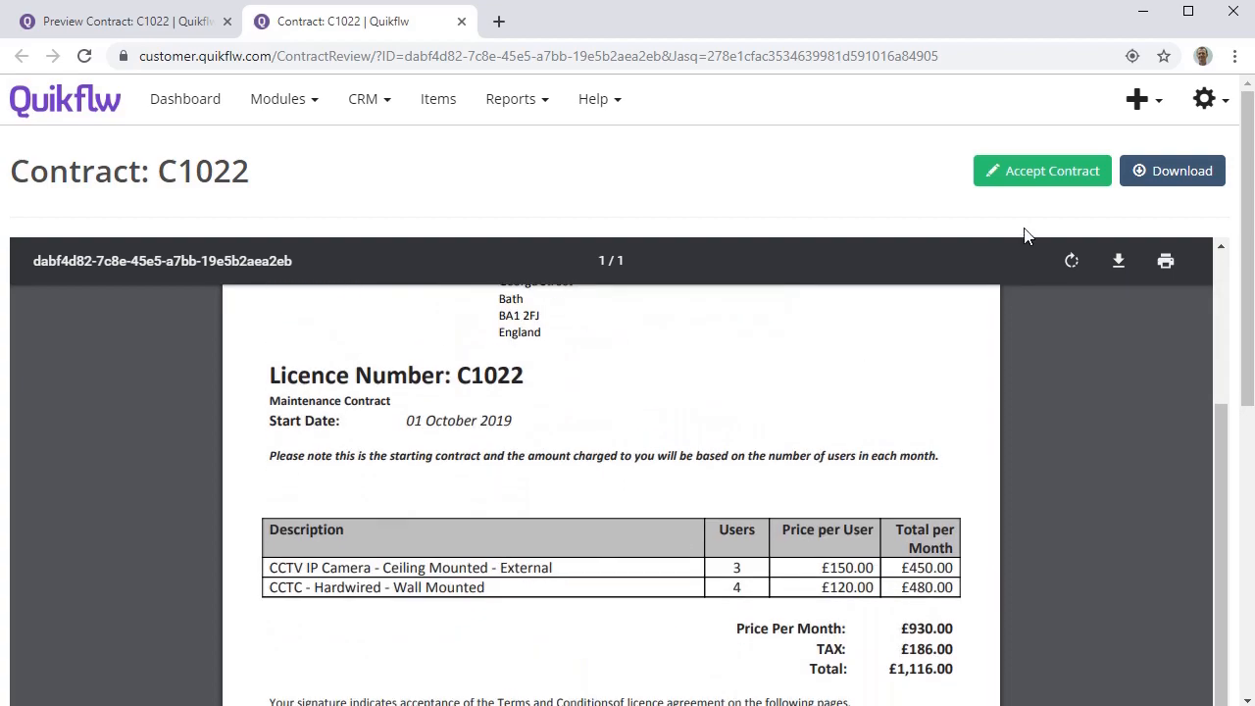
{"action": "left_click", "coordinate": [1039, 172]}
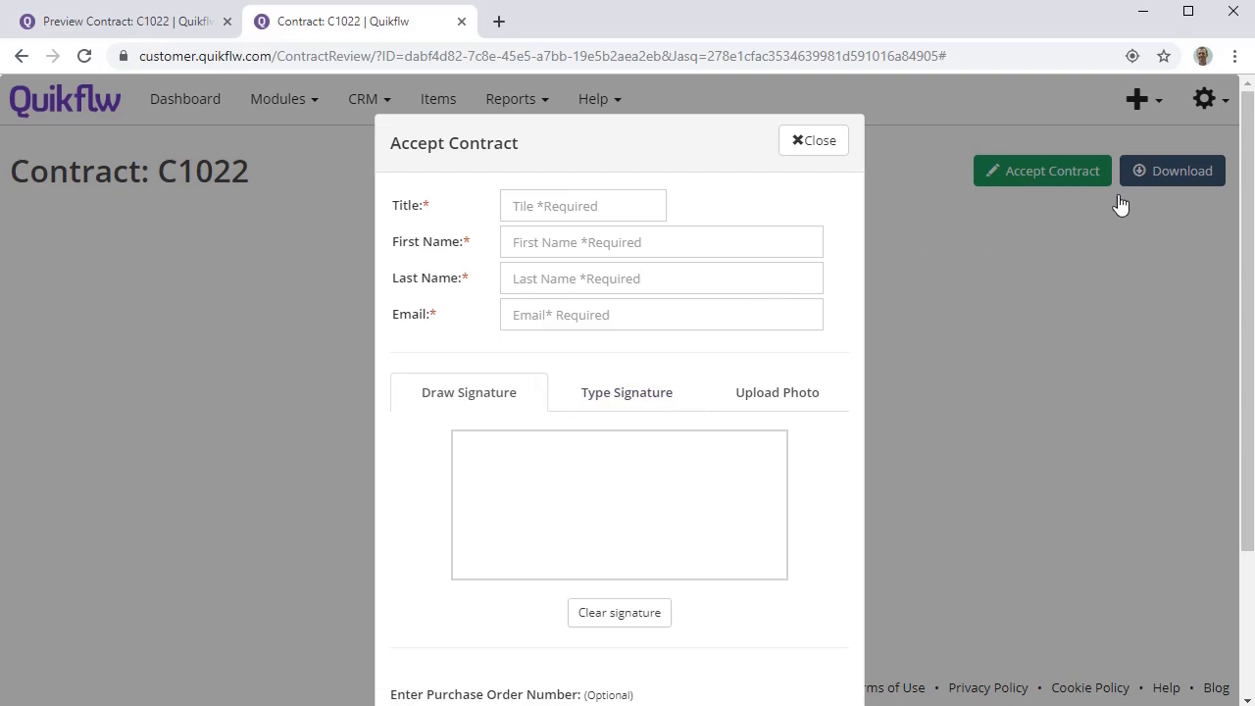
{"action": "left_click", "coordinate": [975, 340]}
Review the scheduled message "Your support contract is expiring in 1 month", save and preview its e-mail, and close it.
{"action": "scroll", "coordinate": [928, 342], "scroll_direction": "down", "scroll_amount": 5}
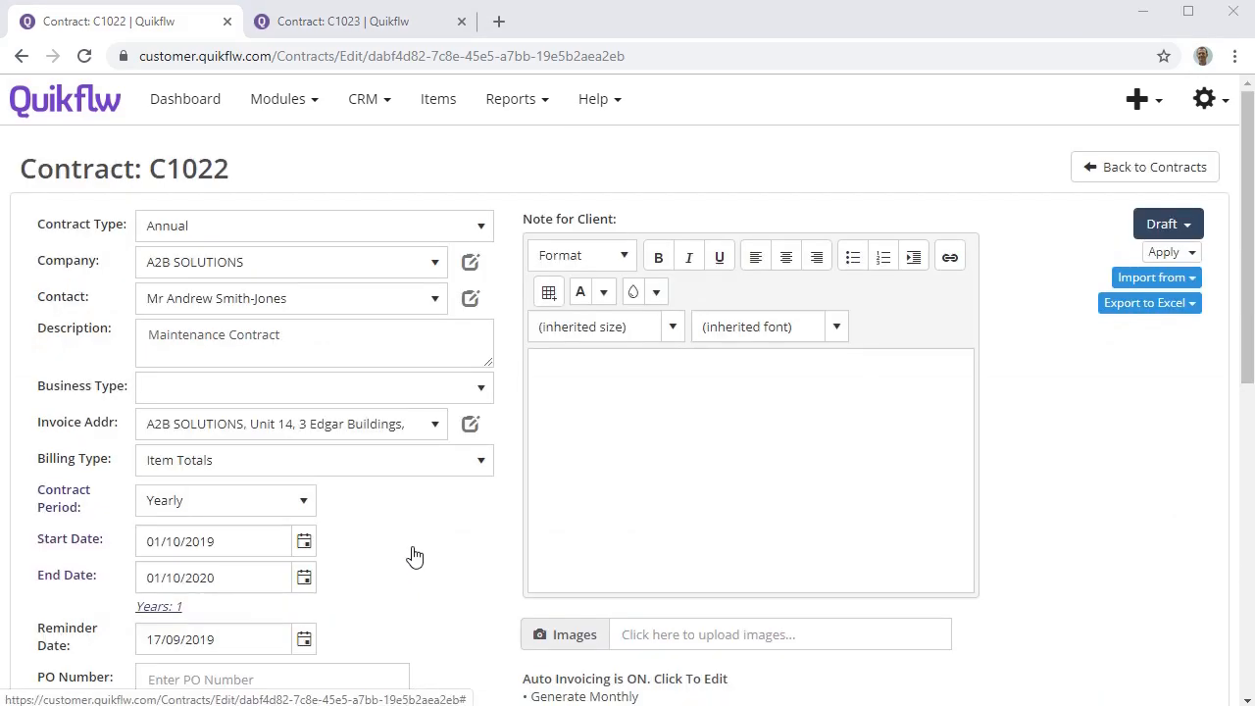
{"action": "scroll", "coordinate": [415, 555], "scroll_direction": "down", "scroll_amount": 5}
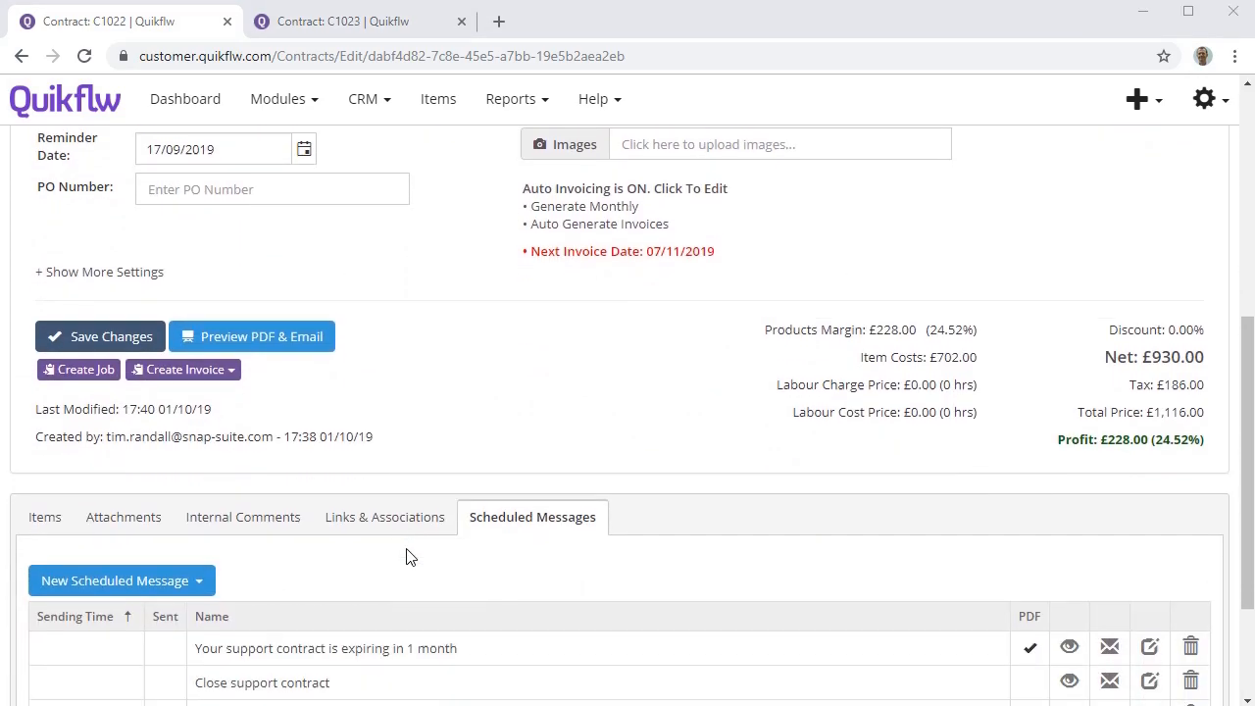
{"action": "scroll", "coordinate": [424, 545], "scroll_direction": "down", "scroll_amount": 2}
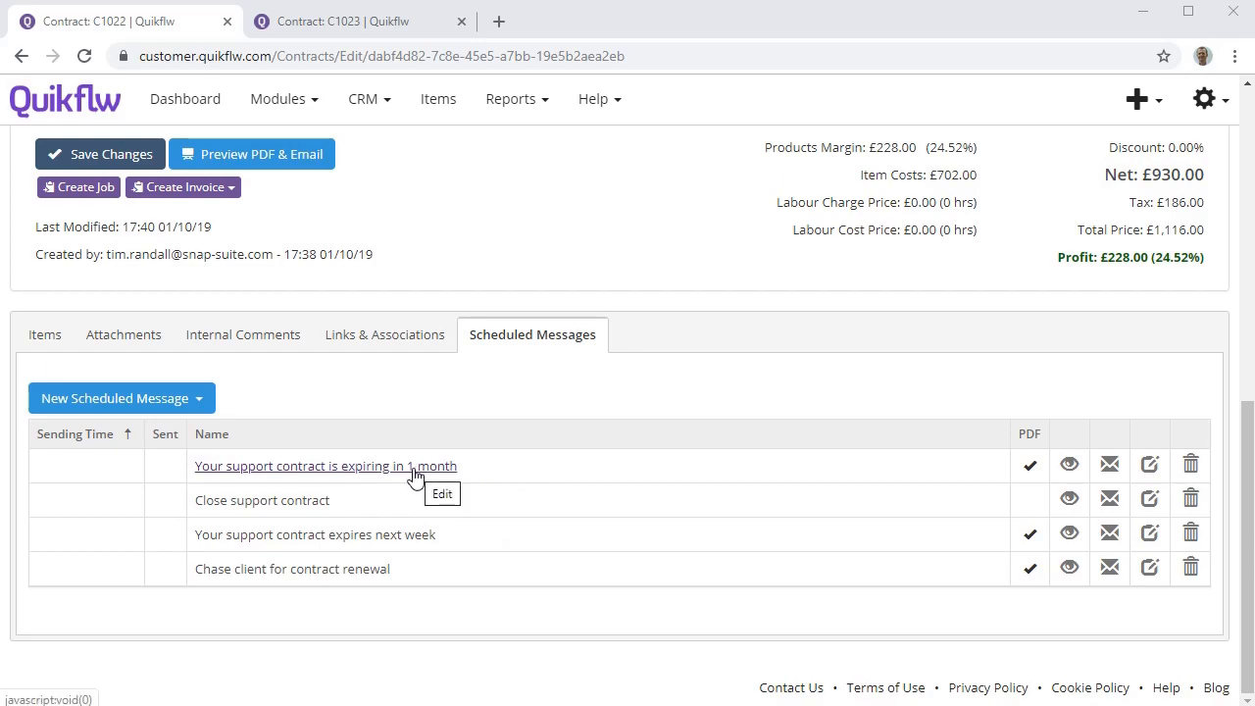
{"action": "left_click", "coordinate": [1149, 467]}
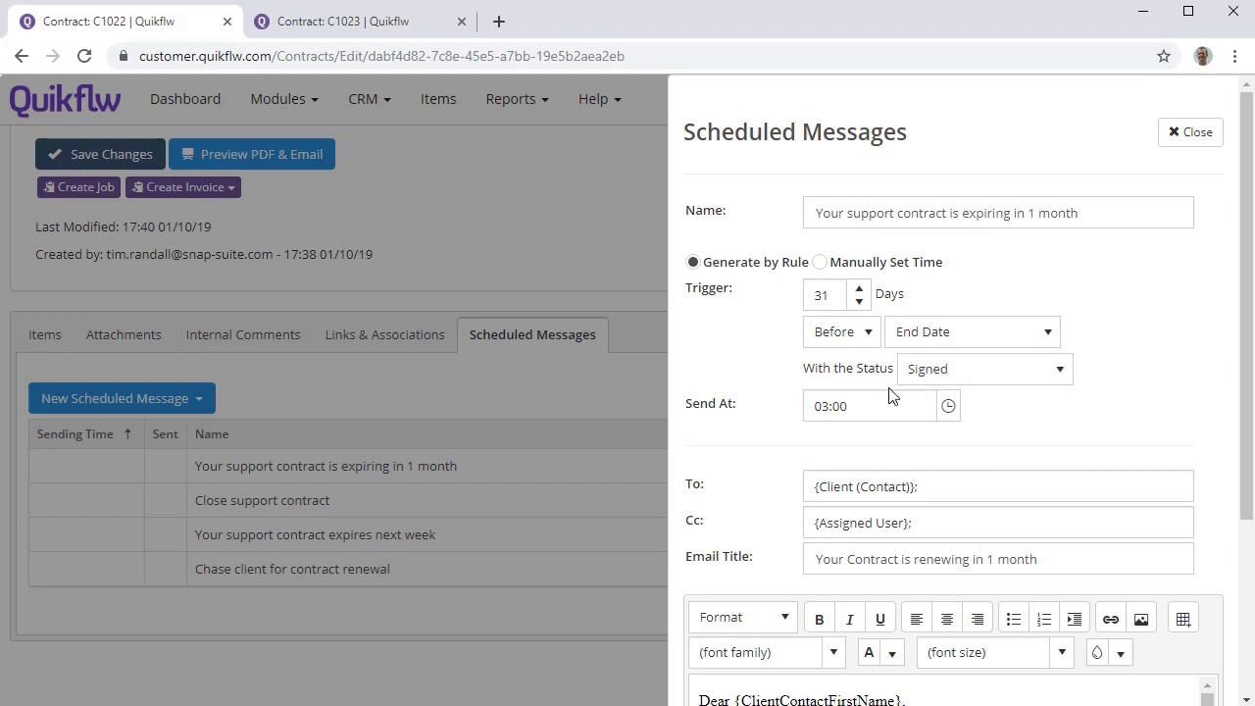
{"action": "scroll", "coordinate": [870, 419], "scroll_direction": "down", "scroll_amount": 3}
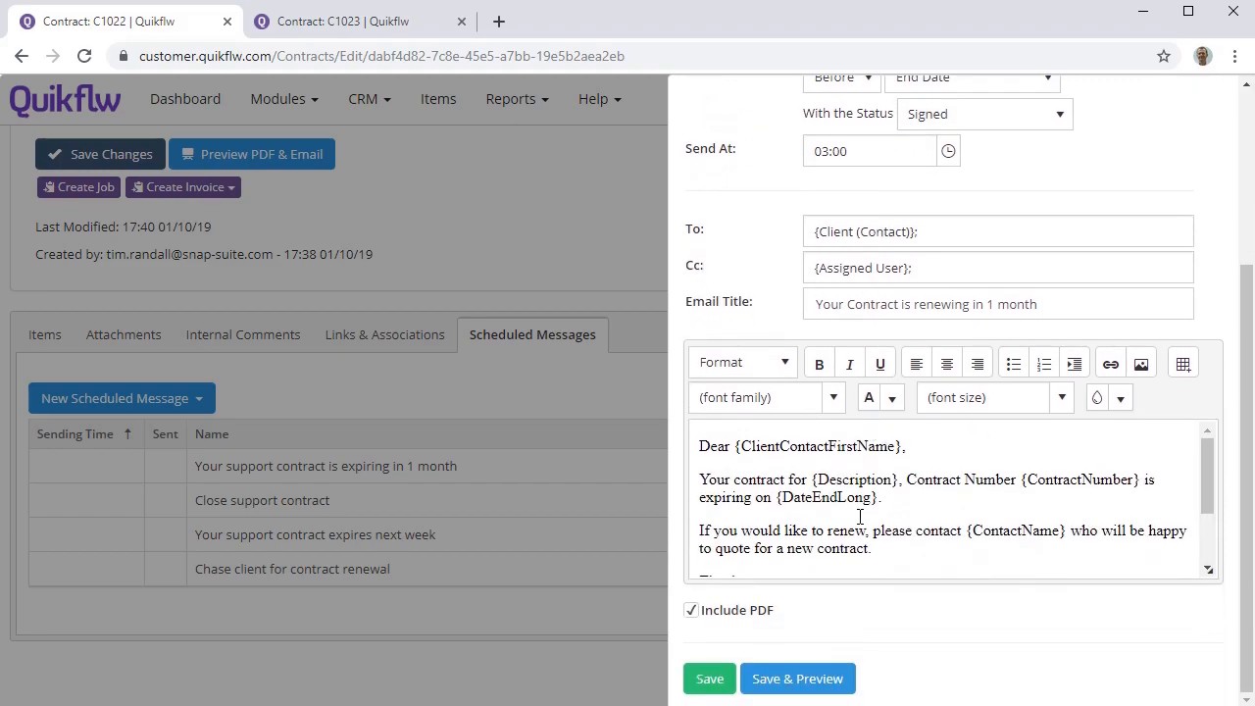
{"action": "left_click", "coordinate": [814, 682]}
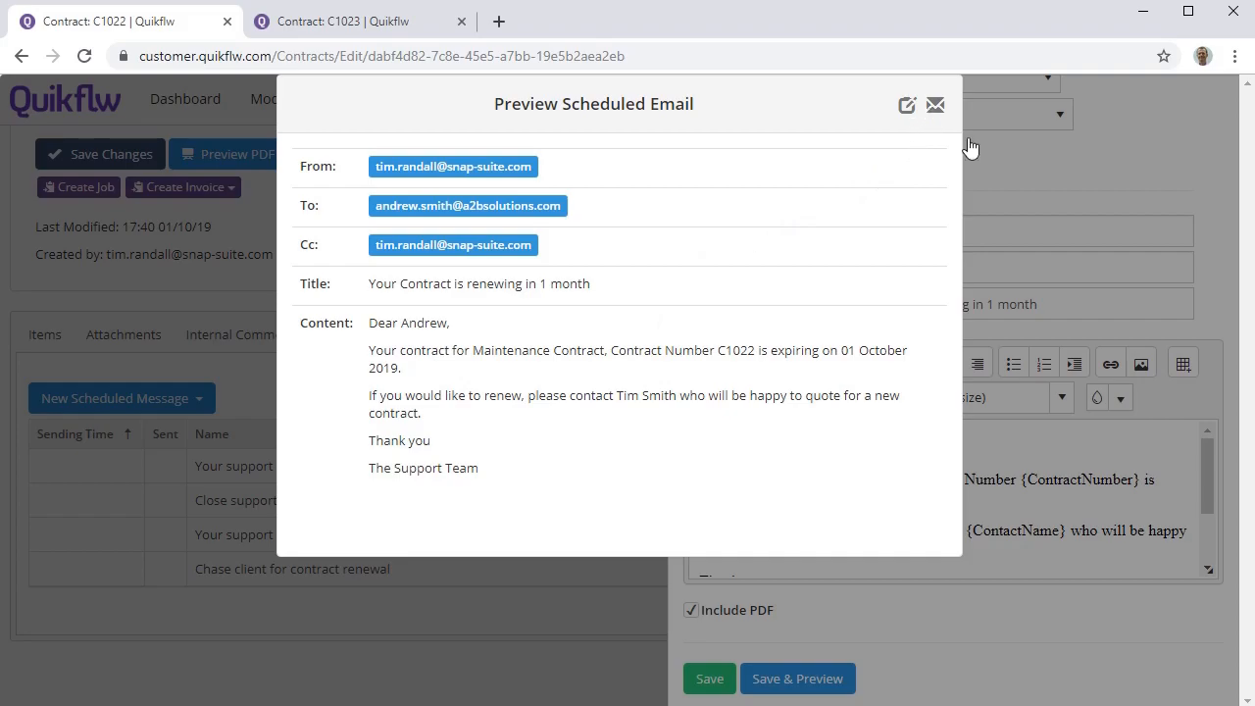
{"action": "left_click", "coordinate": [1014, 177]}
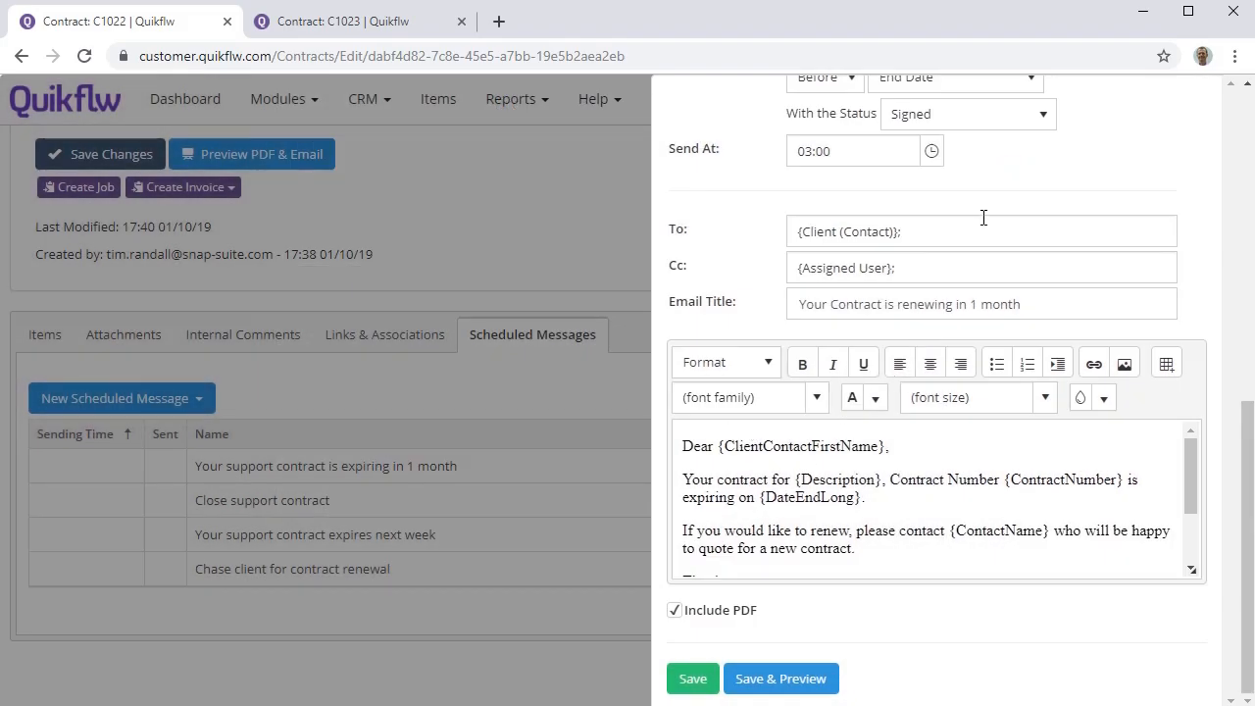
{"action": "scroll", "coordinate": [984, 217], "scroll_direction": "up", "scroll_amount": 3}
{"action": "left_click", "coordinate": [1159, 135]}
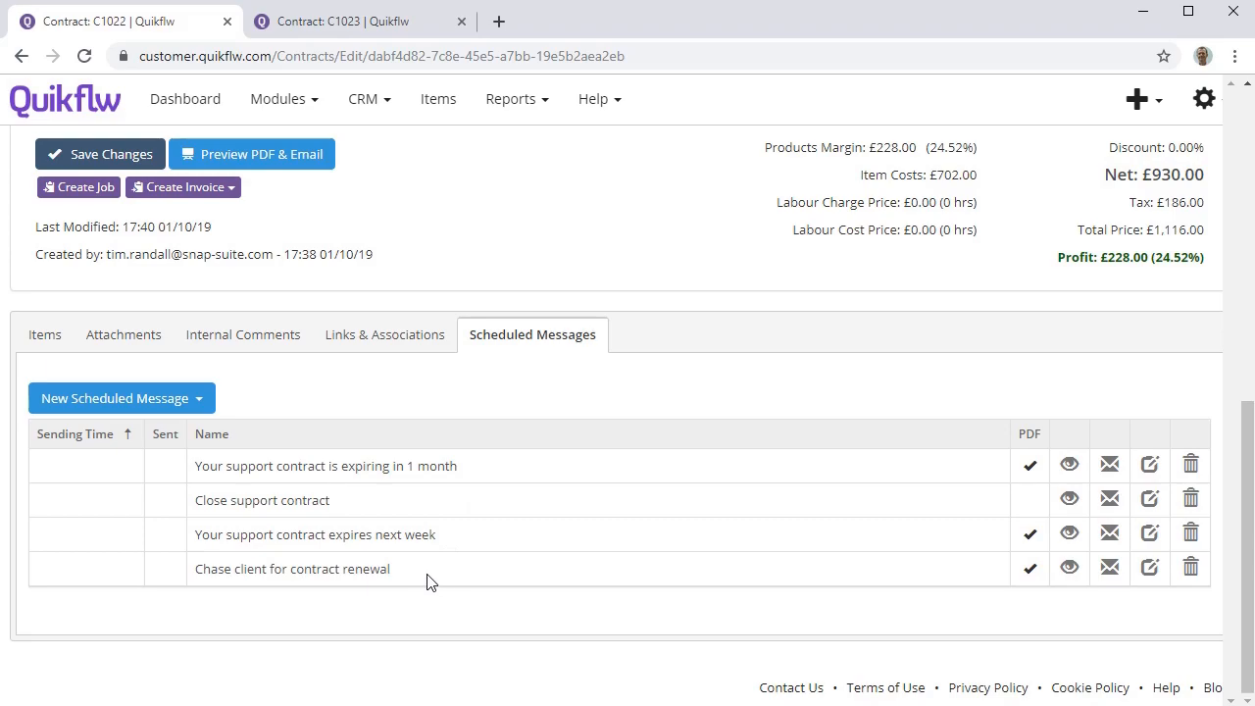
Review the trigger rule, recipients and text of the scheduled message "Chase client for contract renewal", and close it.
{"action": "left_click", "coordinate": [1147, 571]}
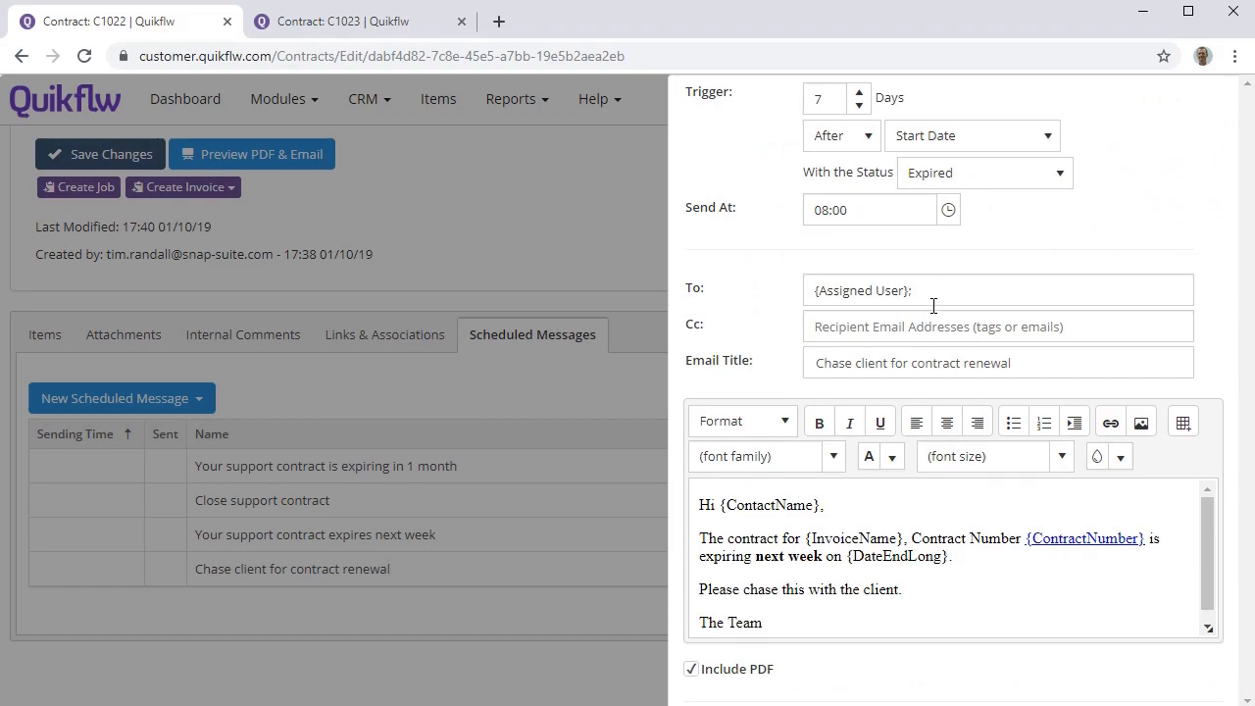
{"action": "scroll", "coordinate": [959, 275], "scroll_direction": "up", "scroll_amount": 2}
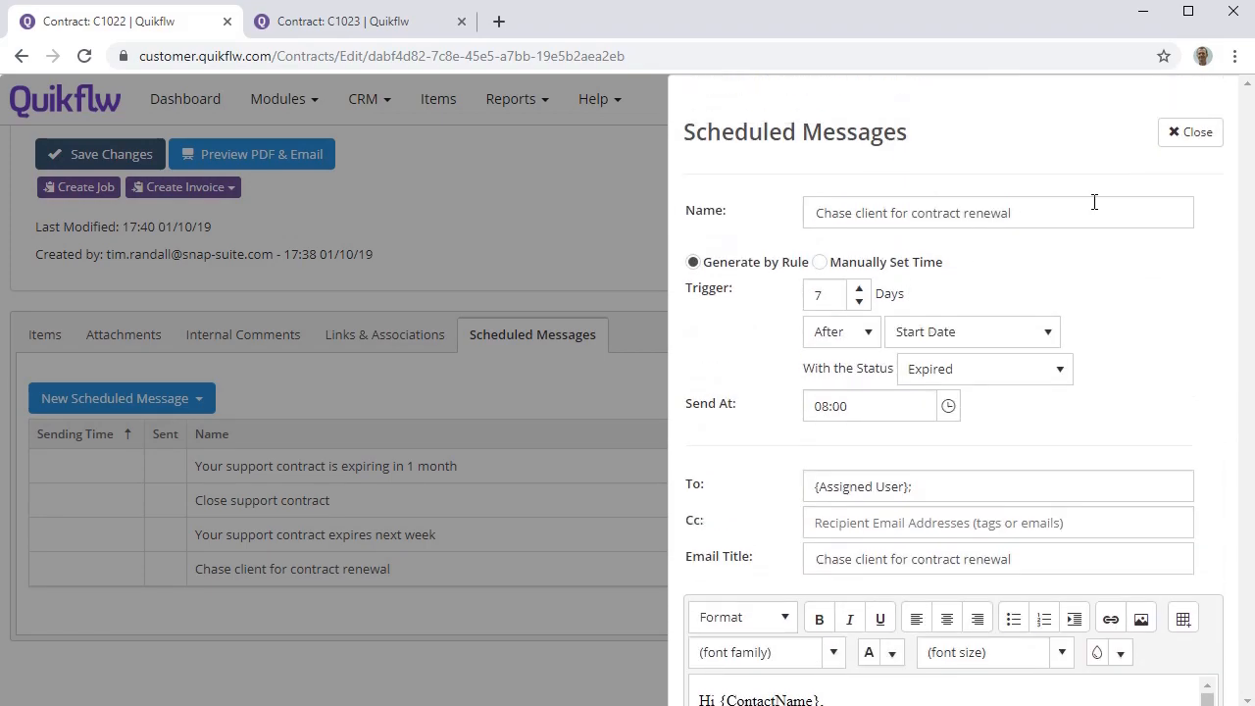
{"action": "left_click", "coordinate": [1197, 132]}
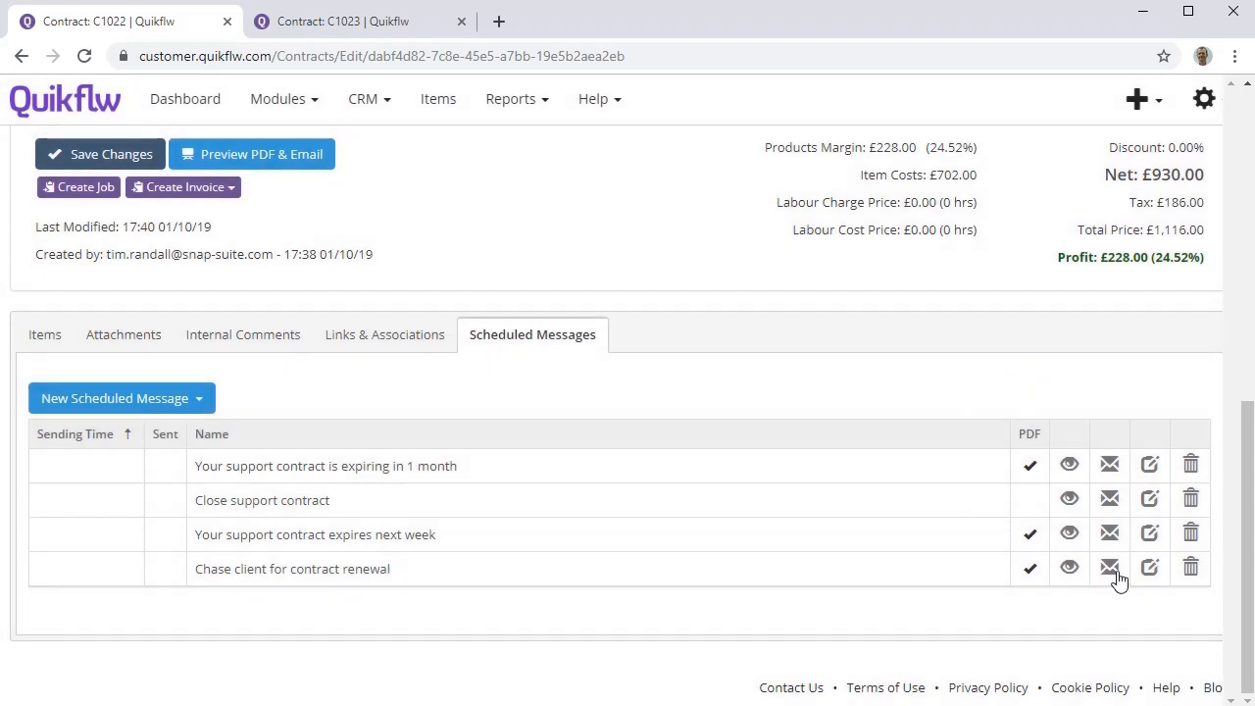
Replace the main recipient of "Chase client for contract renewal" with the operations e-mail address, save and preview the message, and close it.
{"action": "left_click", "coordinate": [1150, 568]}
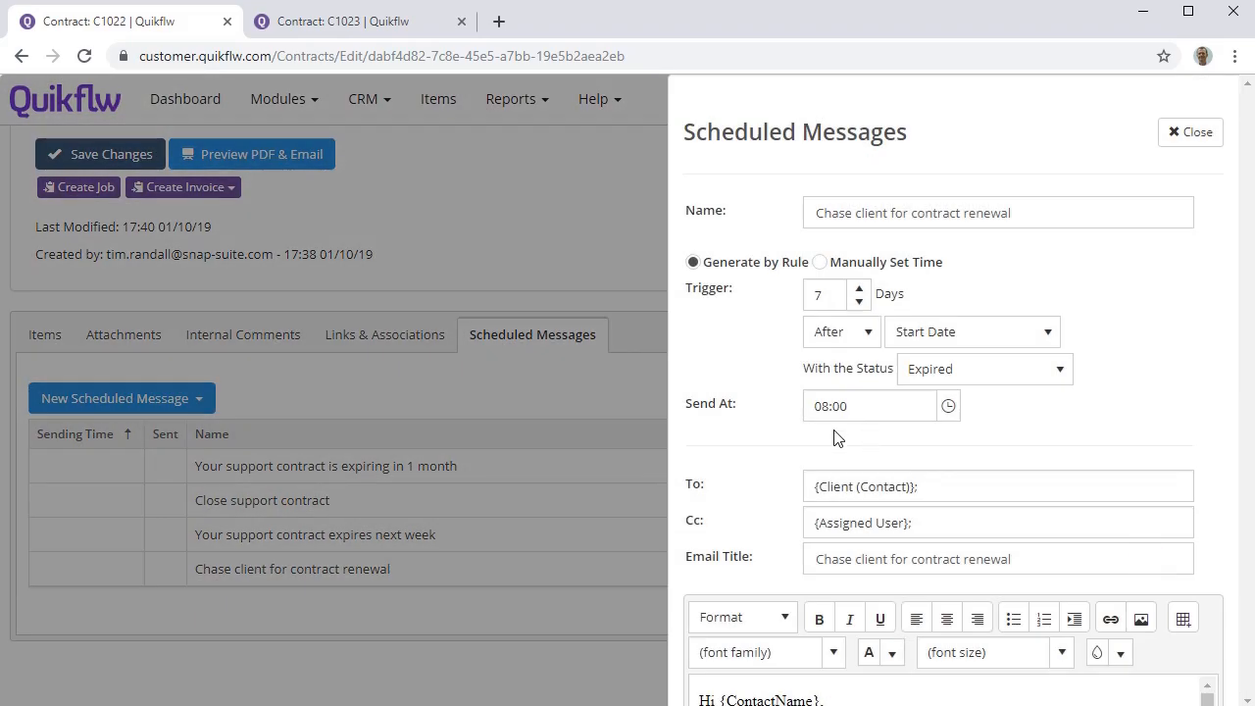
{"action": "triple_click", "coordinate": [926, 486]}
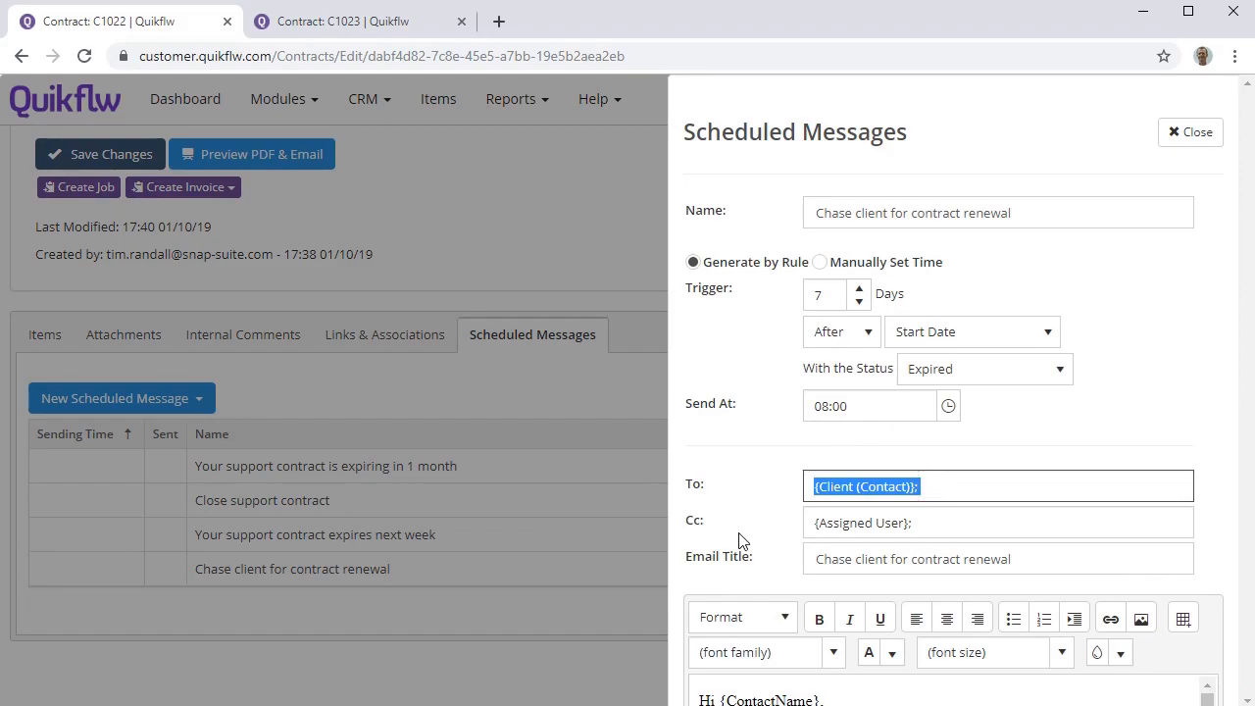
{"action": "type", "text": "Ops@example.com"}
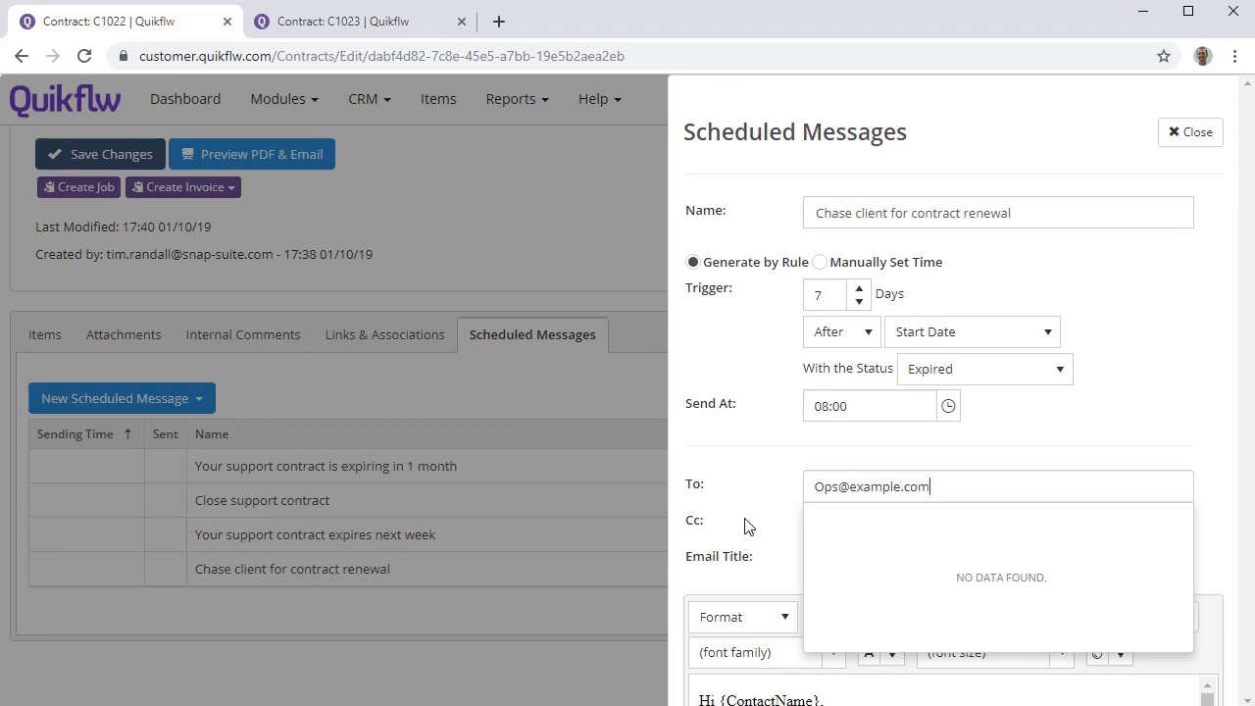
{"action": "left_click", "coordinate": [741, 449]}
{"action": "scroll", "coordinate": [737, 448], "scroll_direction": "down", "scroll_amount": 3}
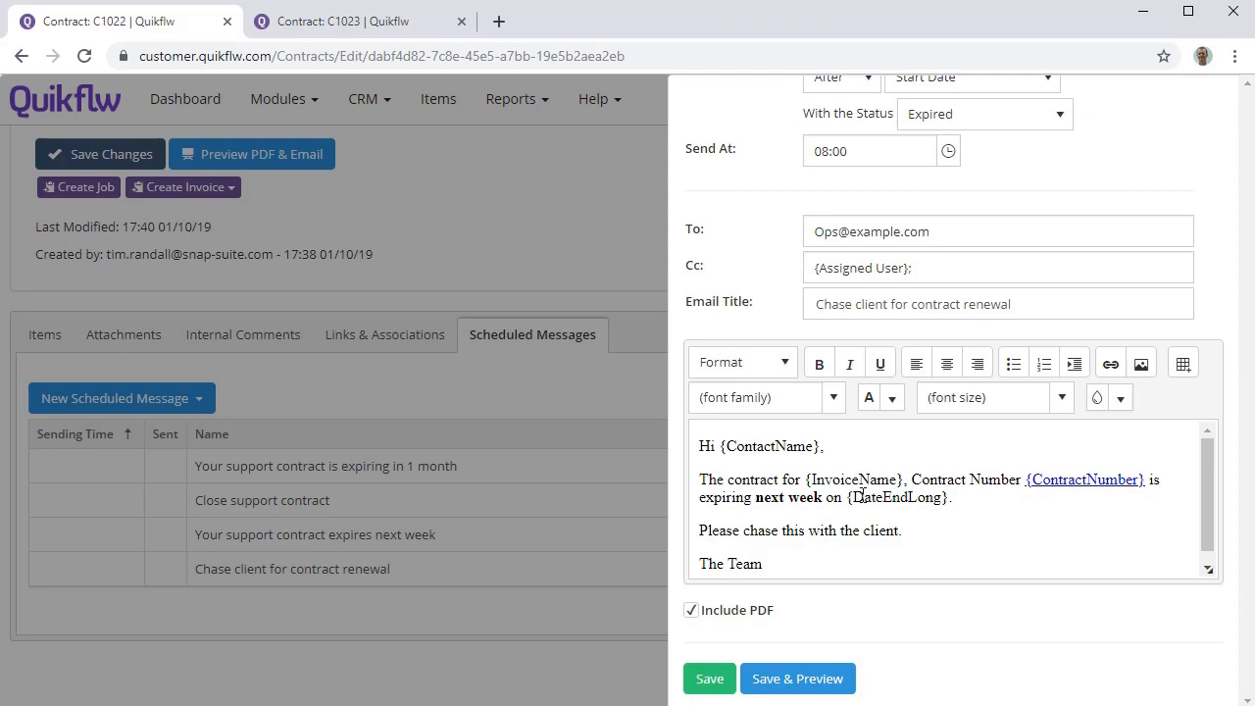
{"action": "left_click", "coordinate": [798, 679]}
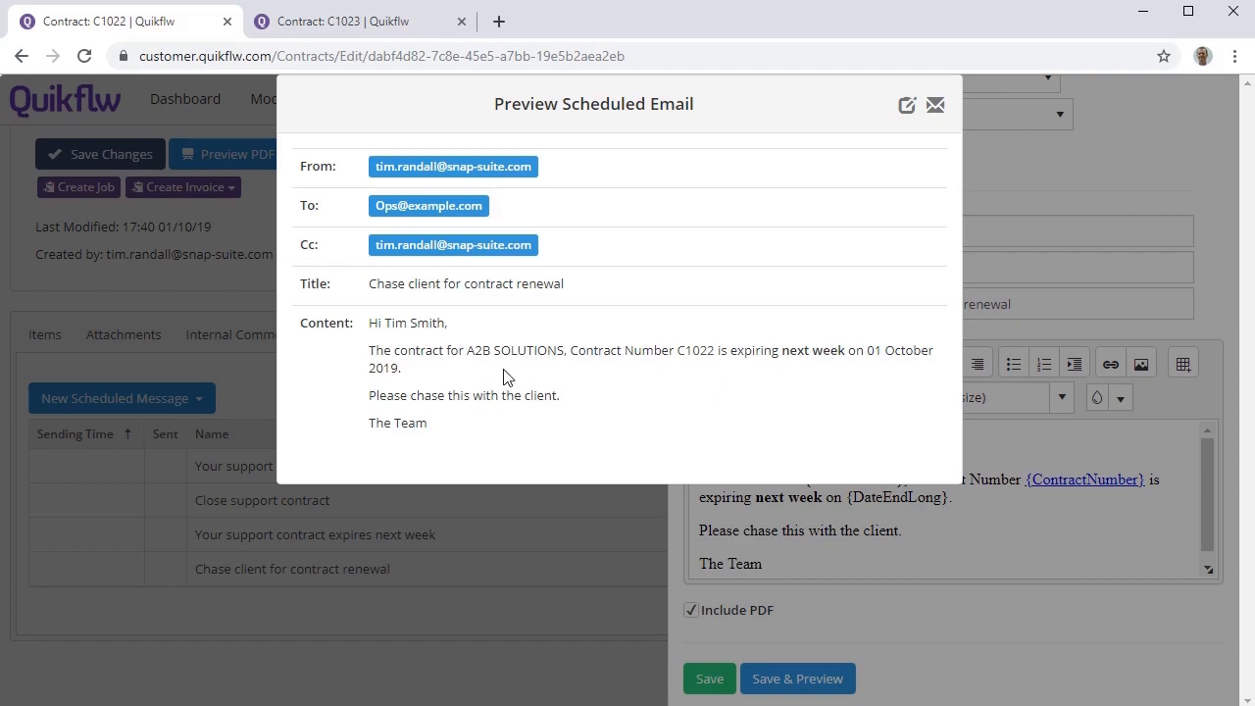
{"action": "left_click", "coordinate": [1013, 170]}
{"action": "scroll", "coordinate": [959, 238], "scroll_direction": "up", "scroll_amount": 5}
{"action": "left_click", "coordinate": [1165, 137]}
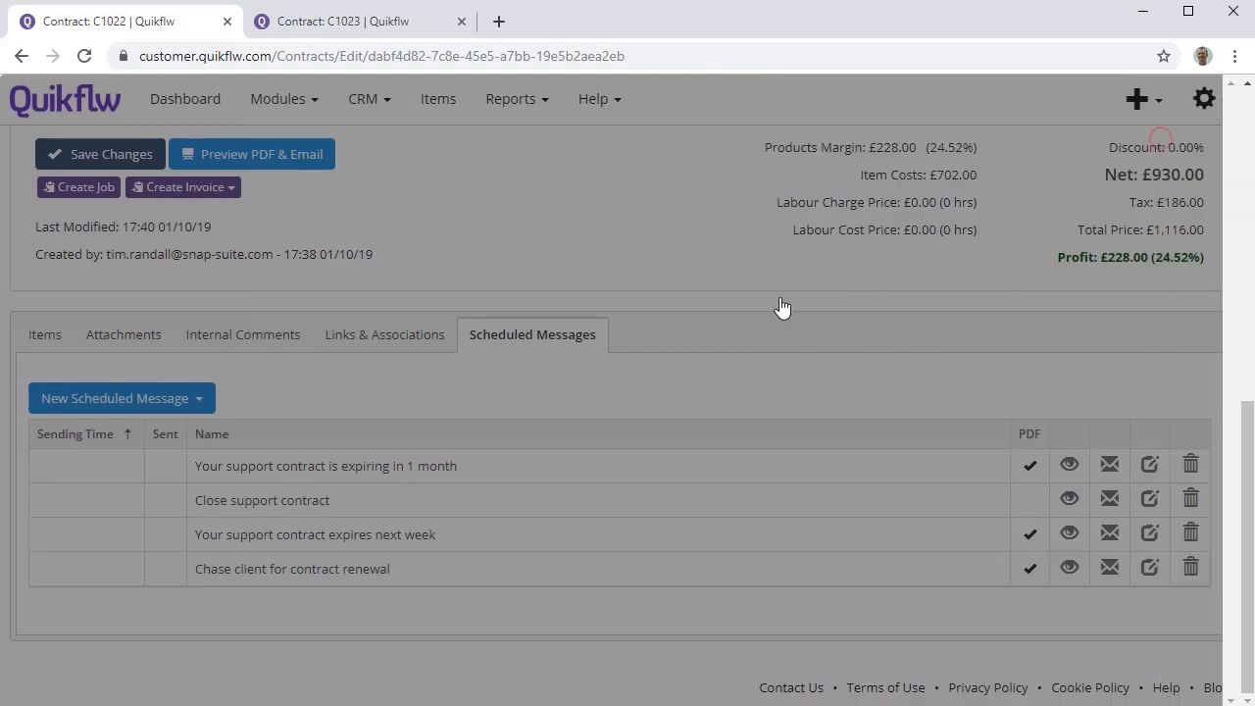
{"action": "scroll", "coordinate": [780, 310], "scroll_direction": "up", "scroll_amount": 2}
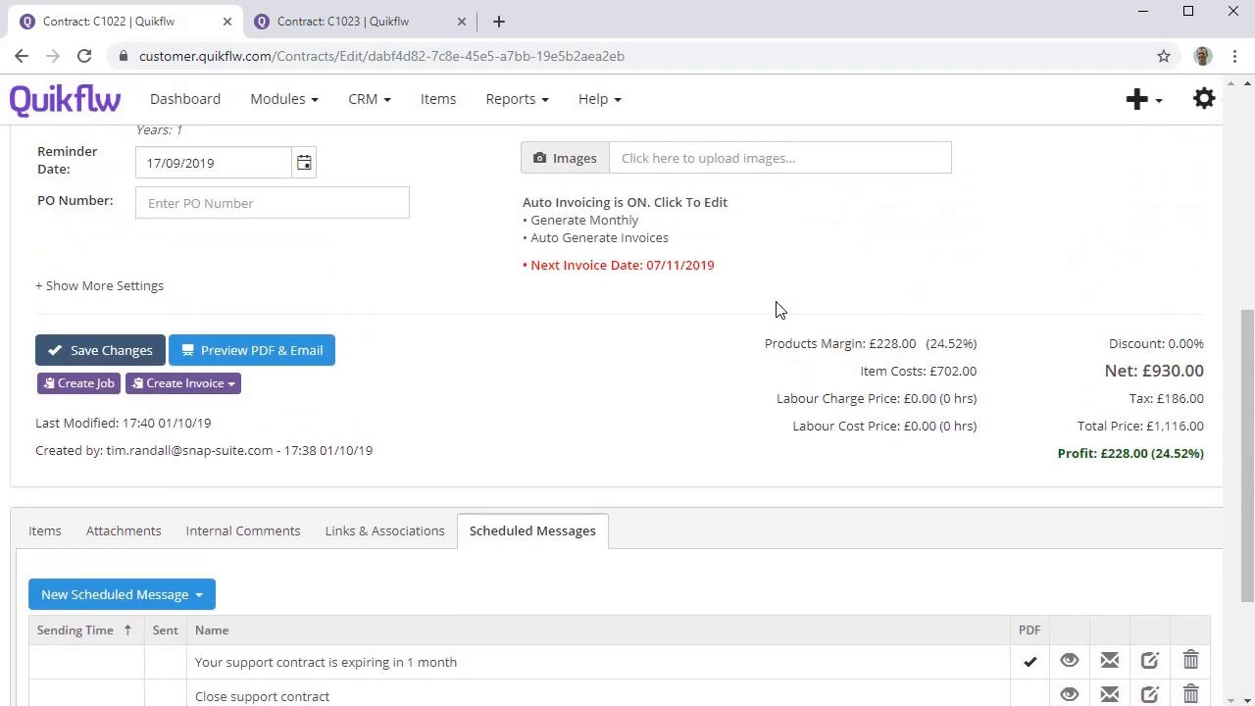
{"action": "scroll", "coordinate": [780, 310], "scroll_direction": "up", "scroll_amount": 2}
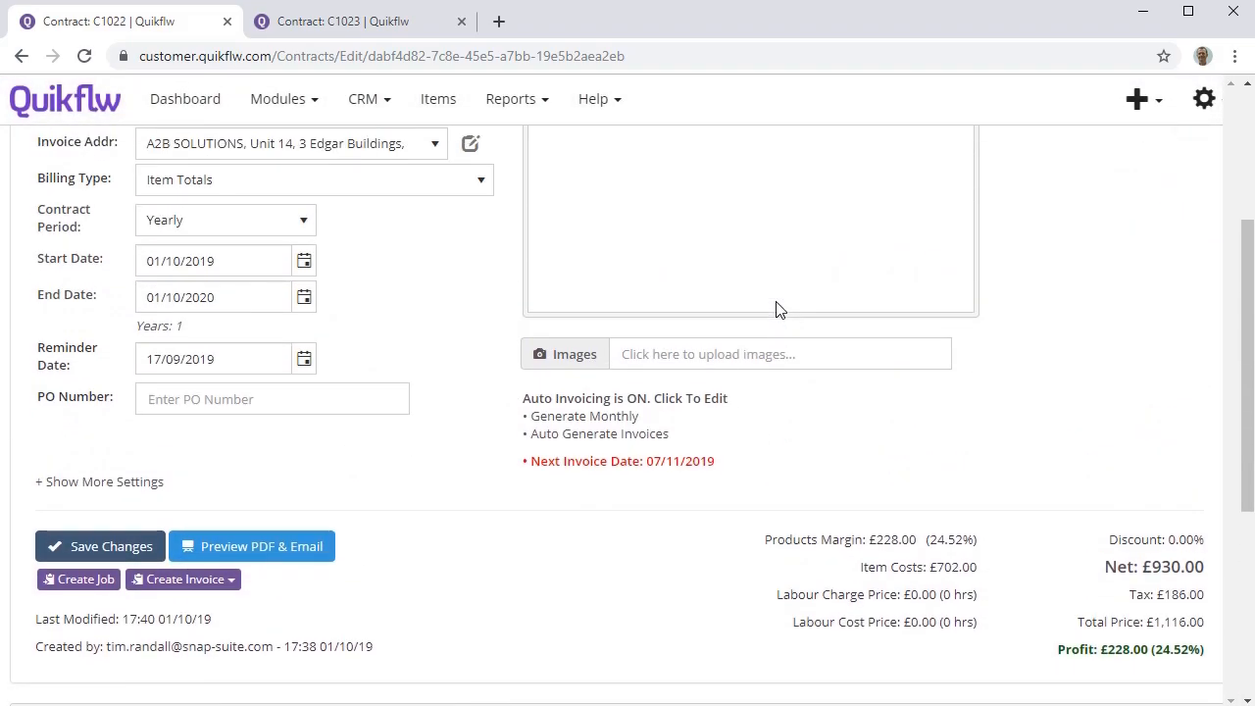